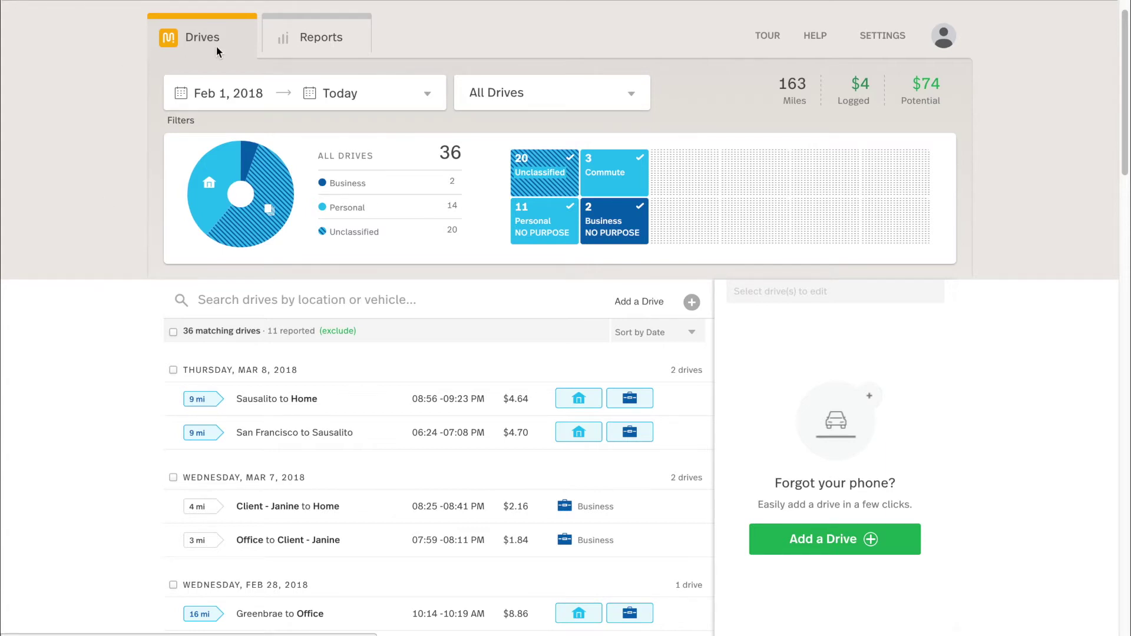
Switch to Reports and look through the date range, drive type and vehicle filter menus.
left_click(350, 42)
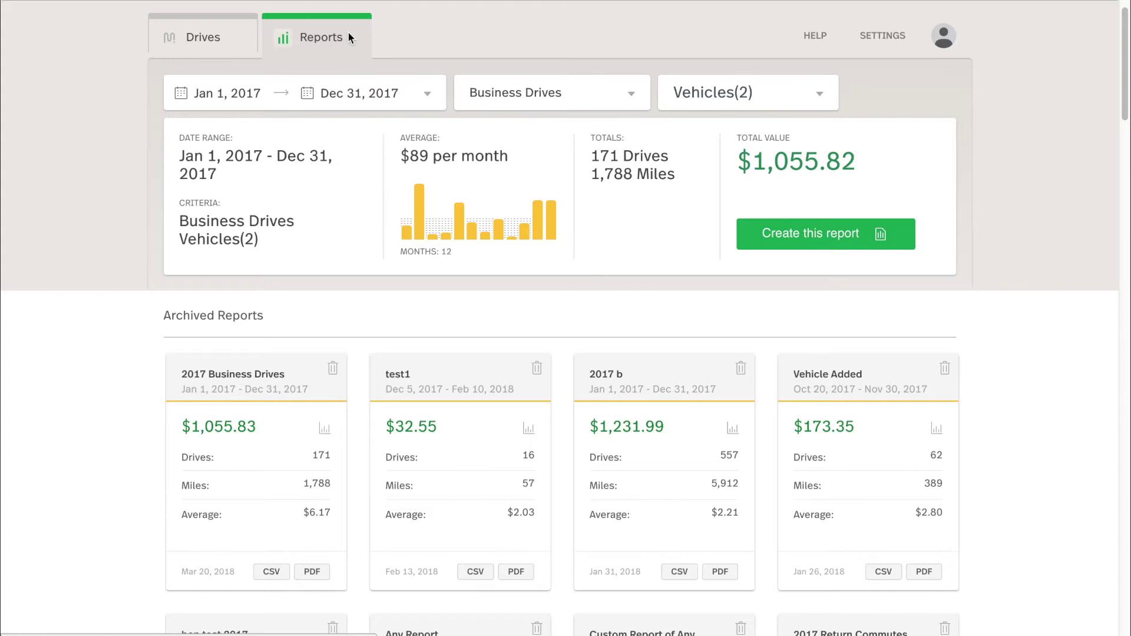
left_click(427, 93)
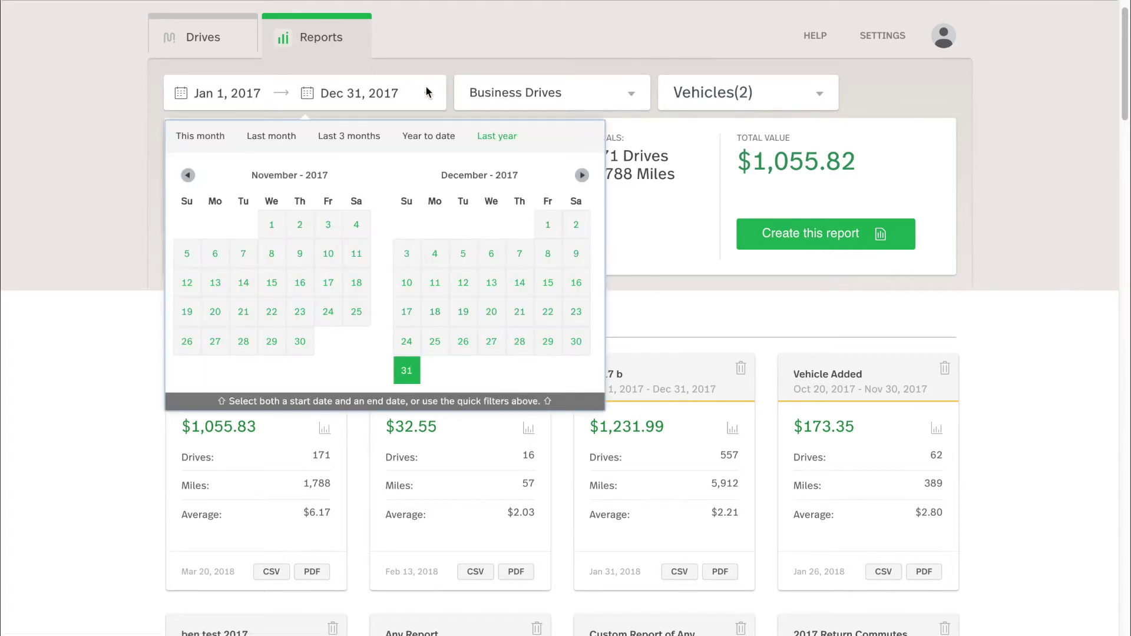
left_click(621, 94)
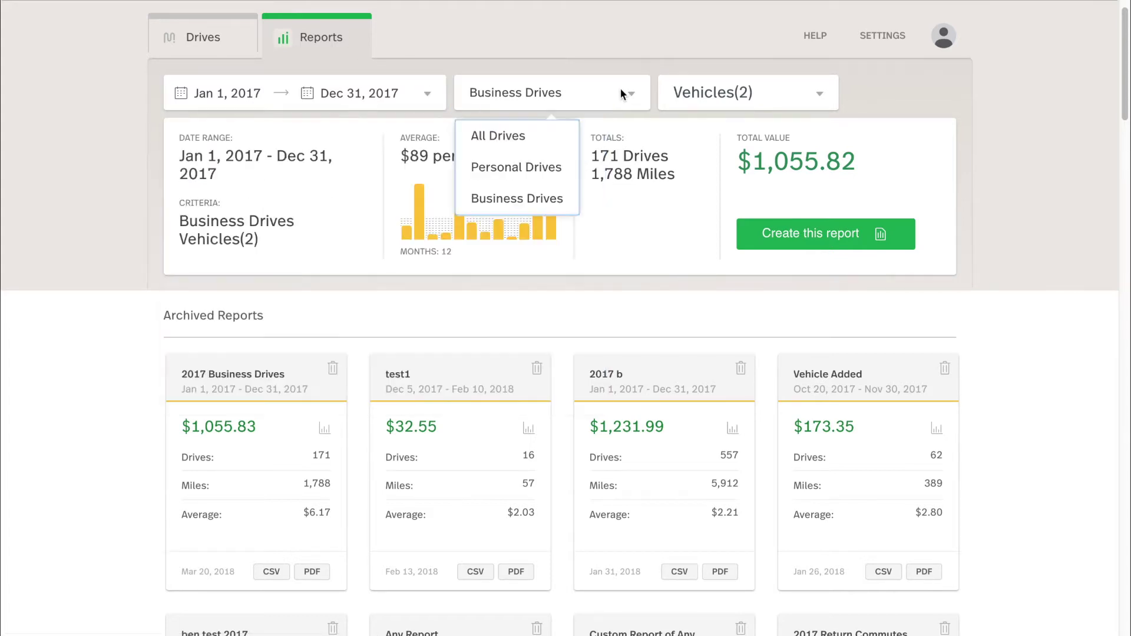
left_click(622, 93)
left_click(823, 95)
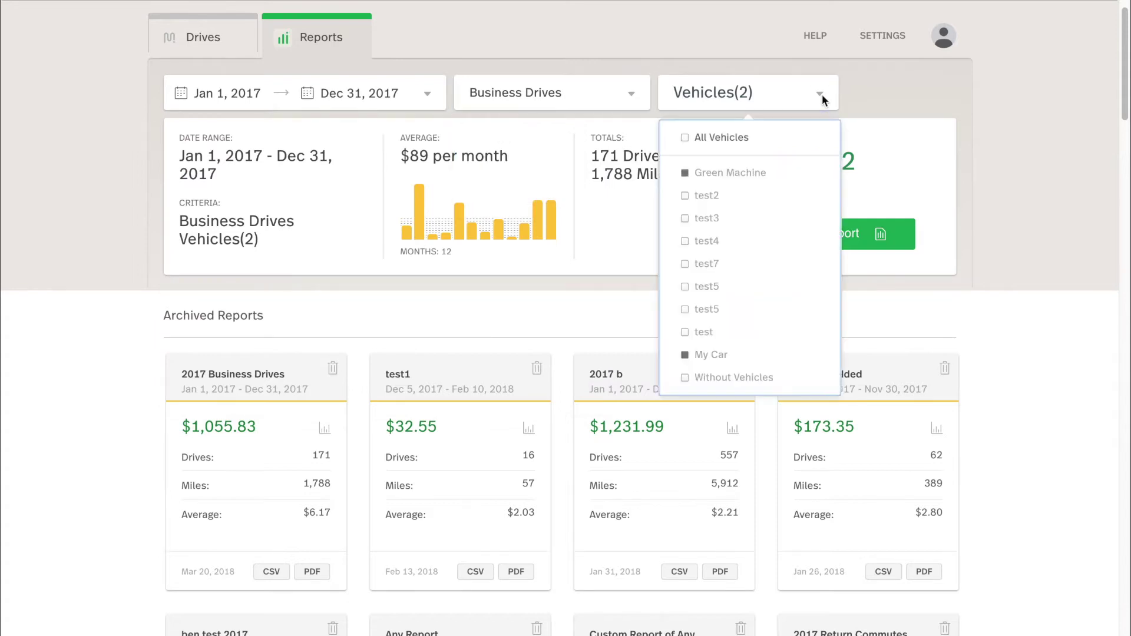
left_click(824, 99)
left_click(424, 95)
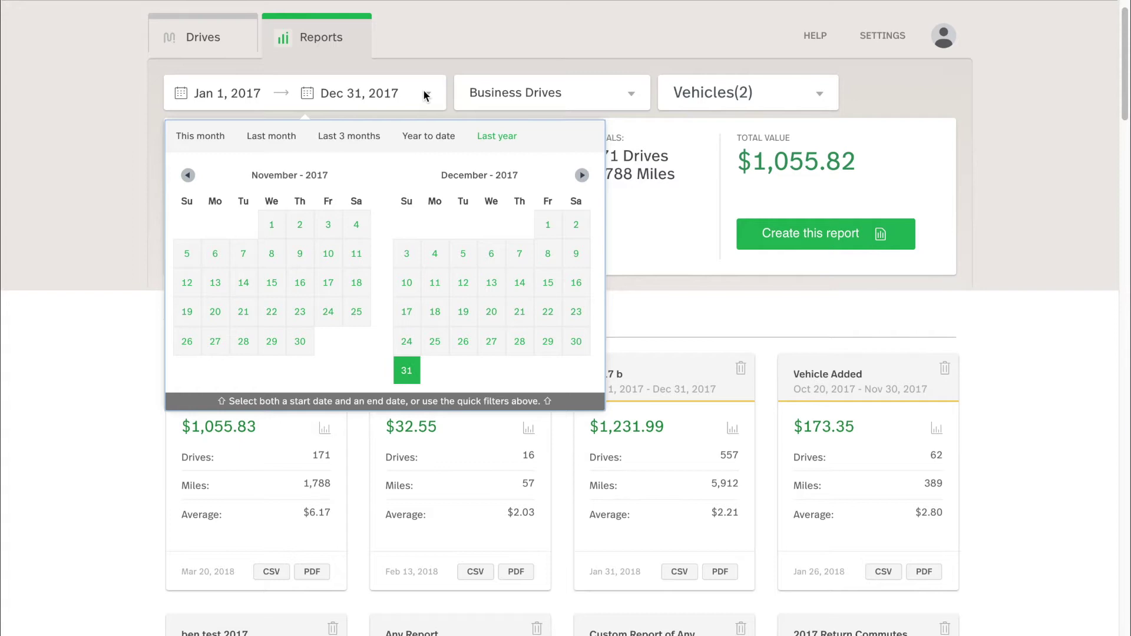
Try November 2017, last month and year-to-date ranges, then settle on all of last year (2017).
left_click(271, 230)
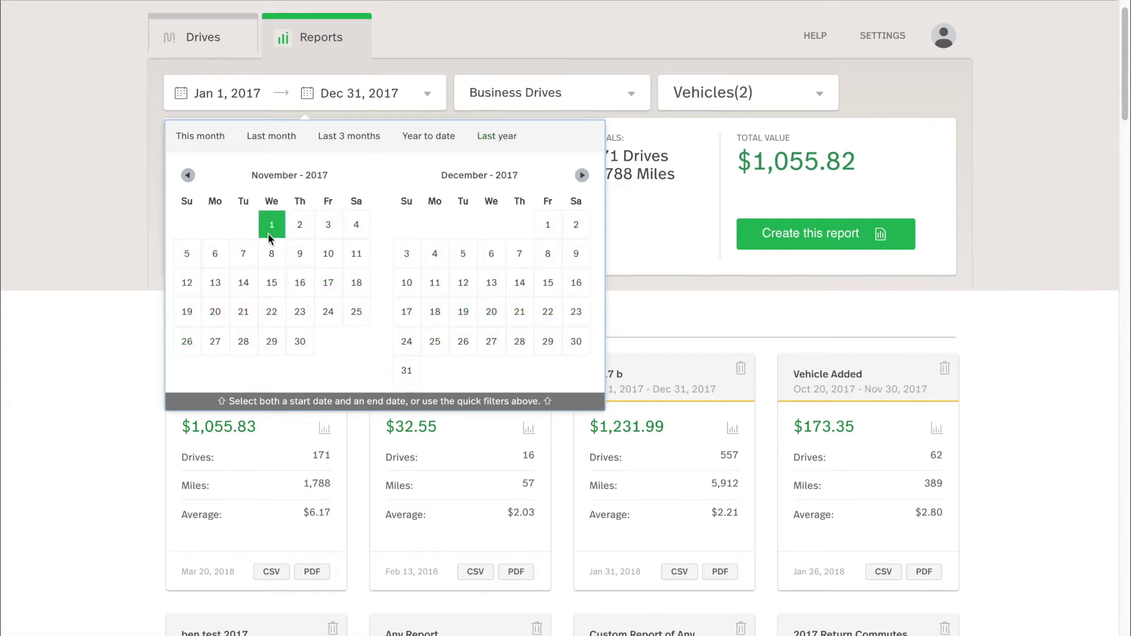
left_click(297, 345)
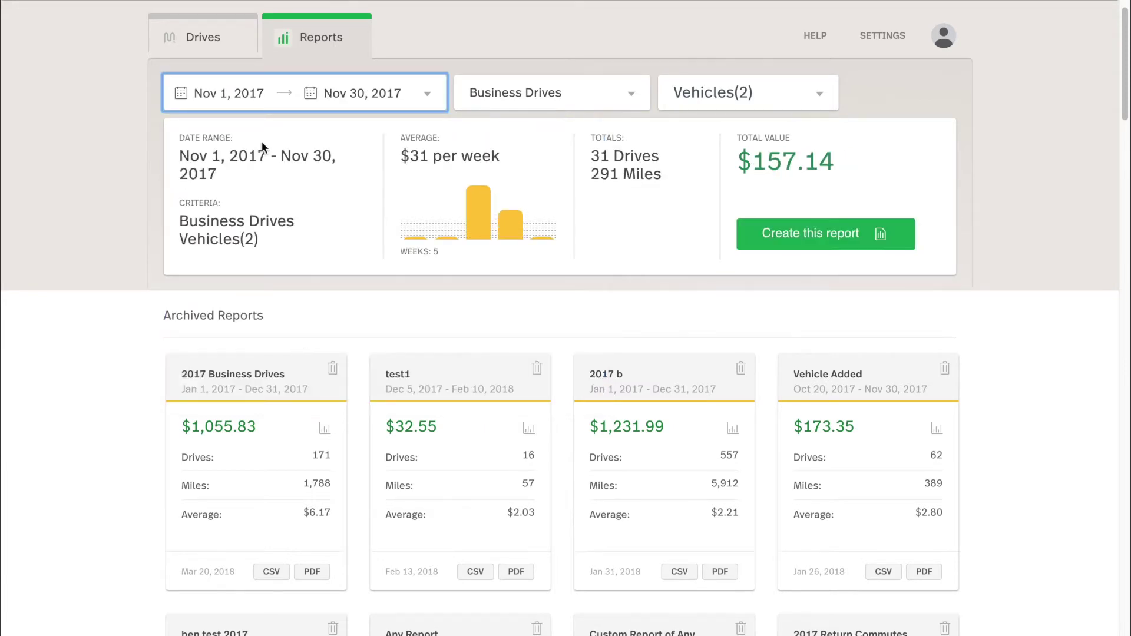
left_click(432, 93)
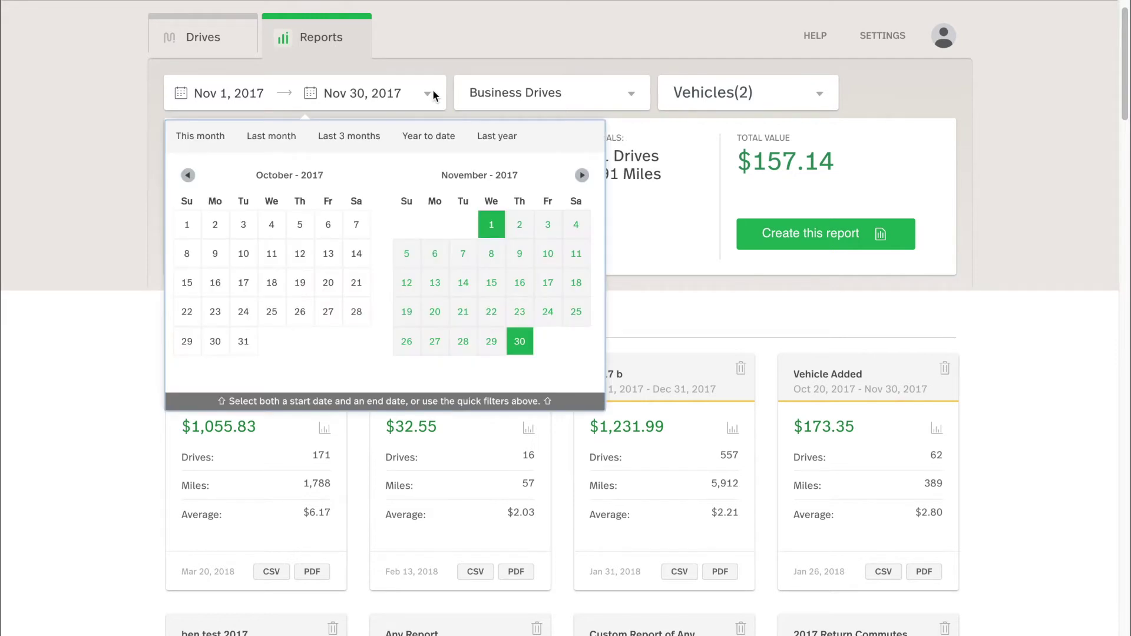
left_click(278, 136)
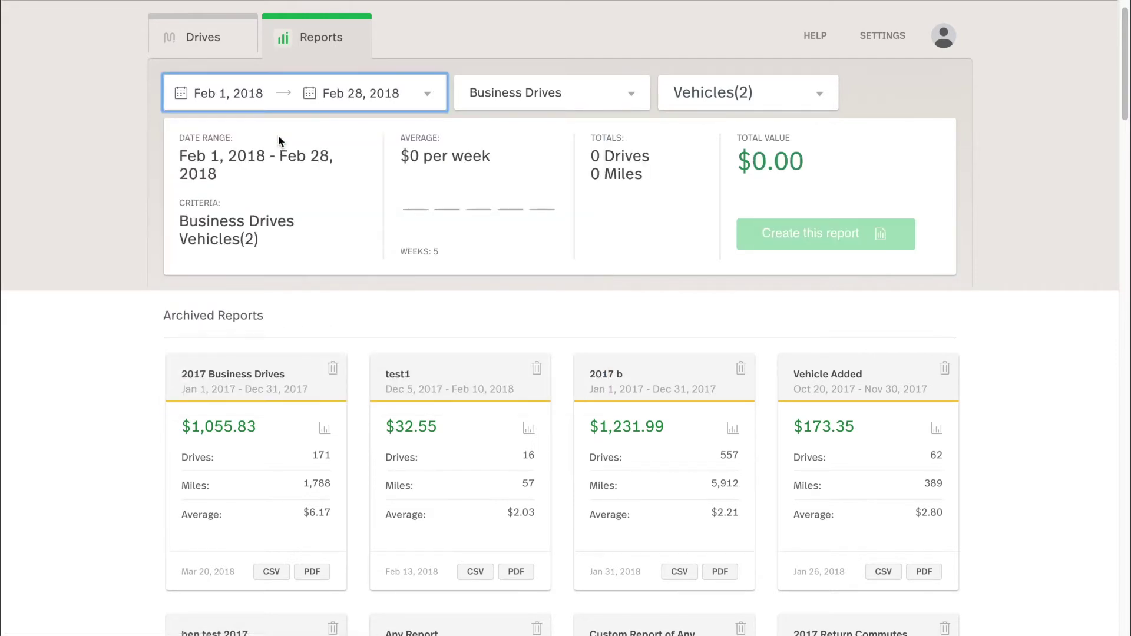
left_click(398, 95)
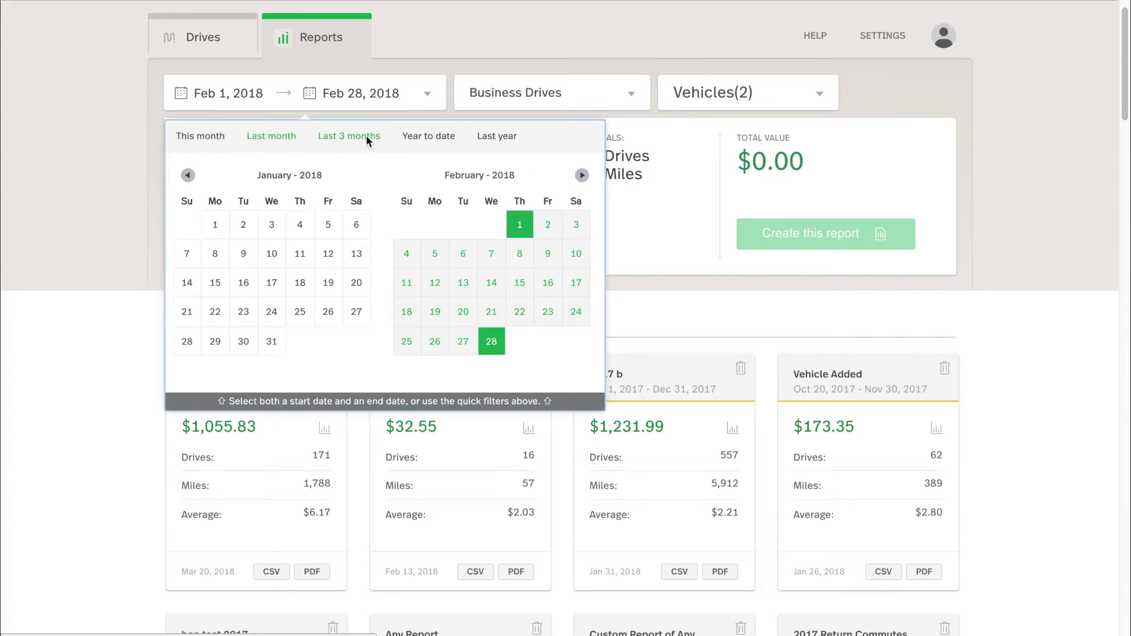
left_click(444, 134)
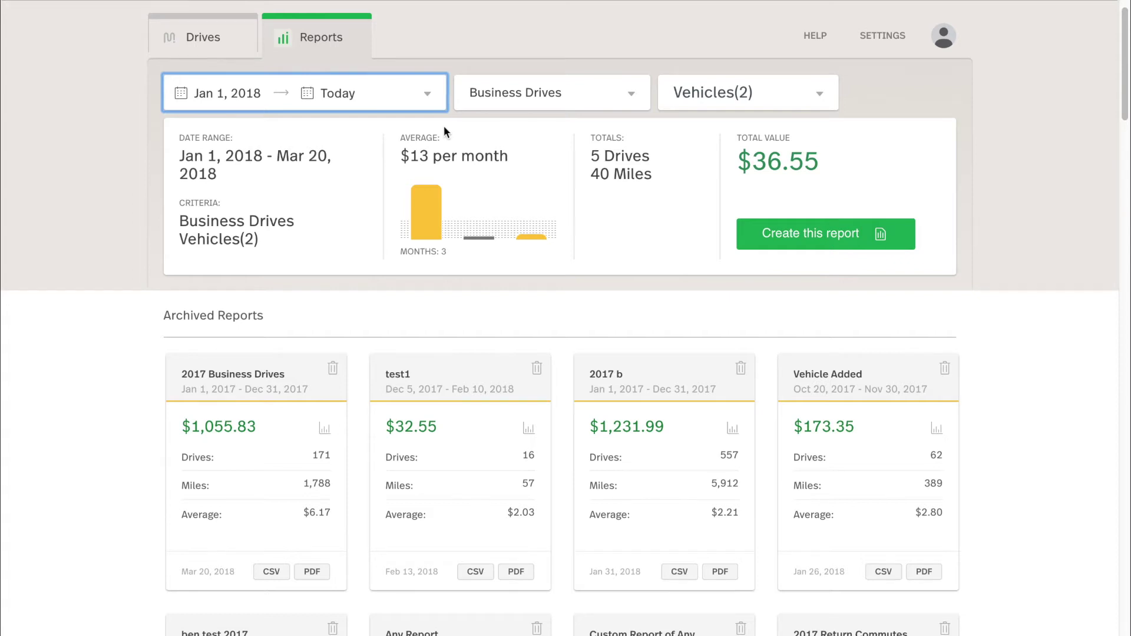
left_click(428, 102)
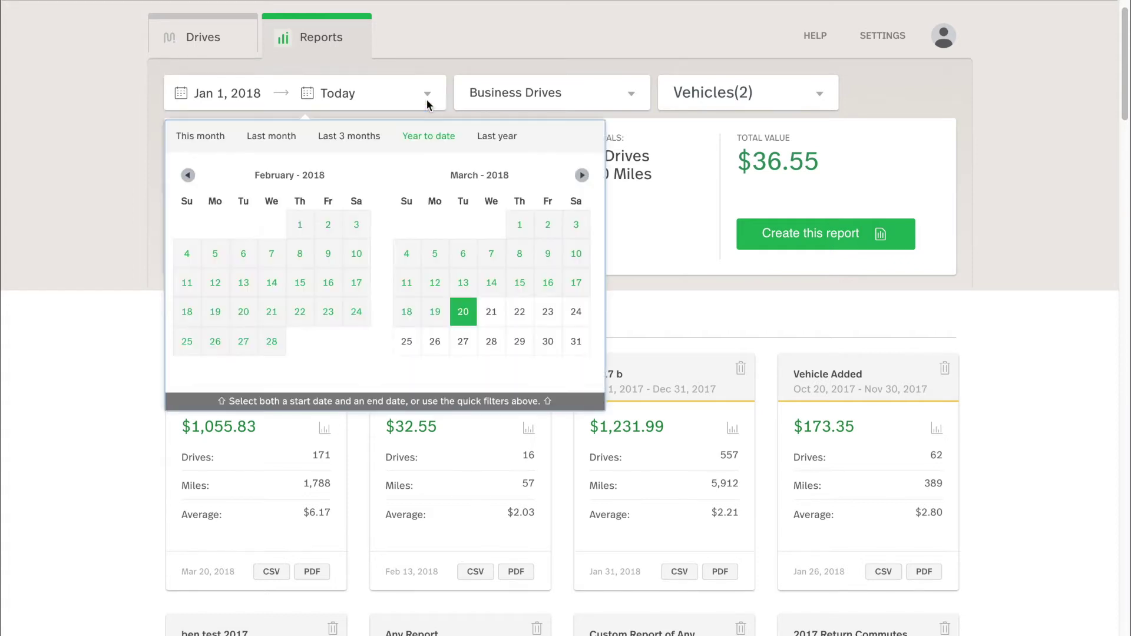
left_click(516, 134)
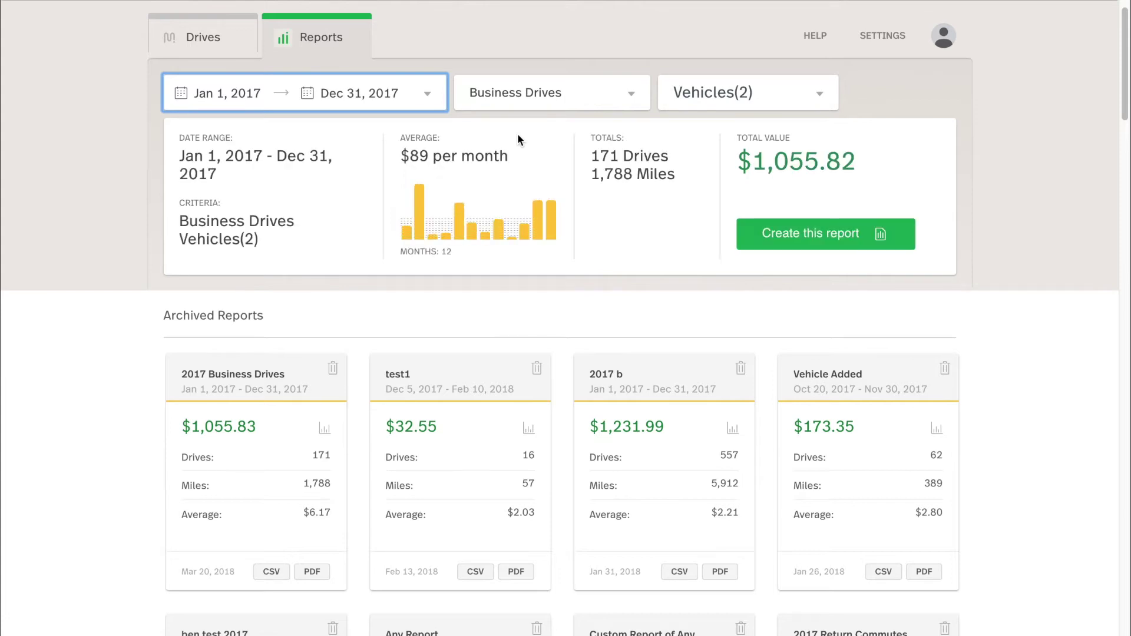
left_click(630, 94)
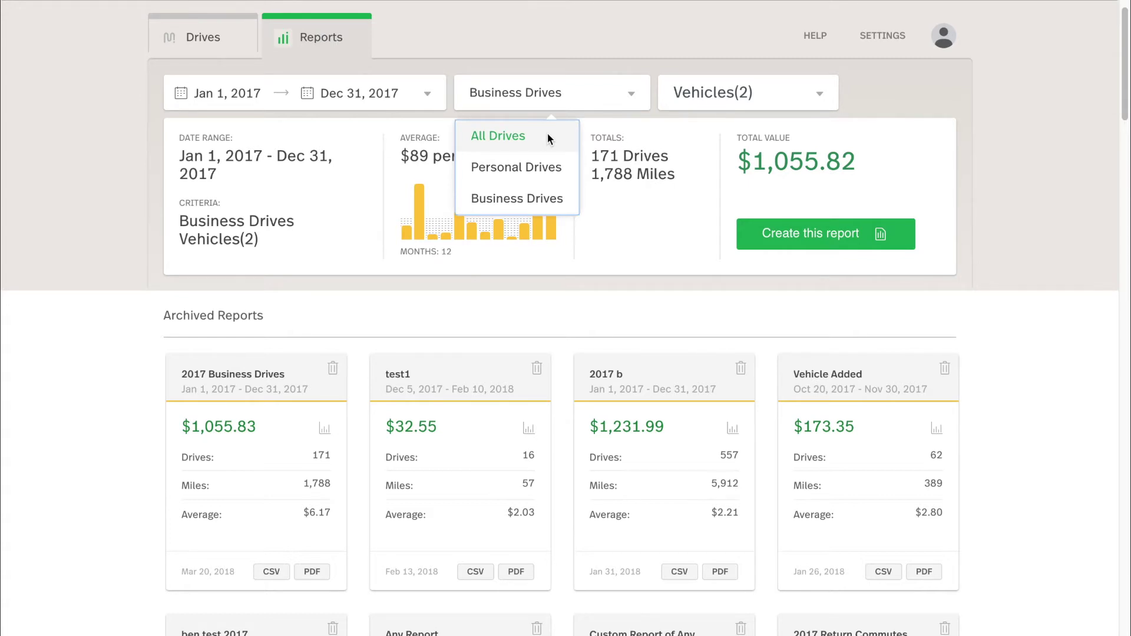
left_click(547, 135)
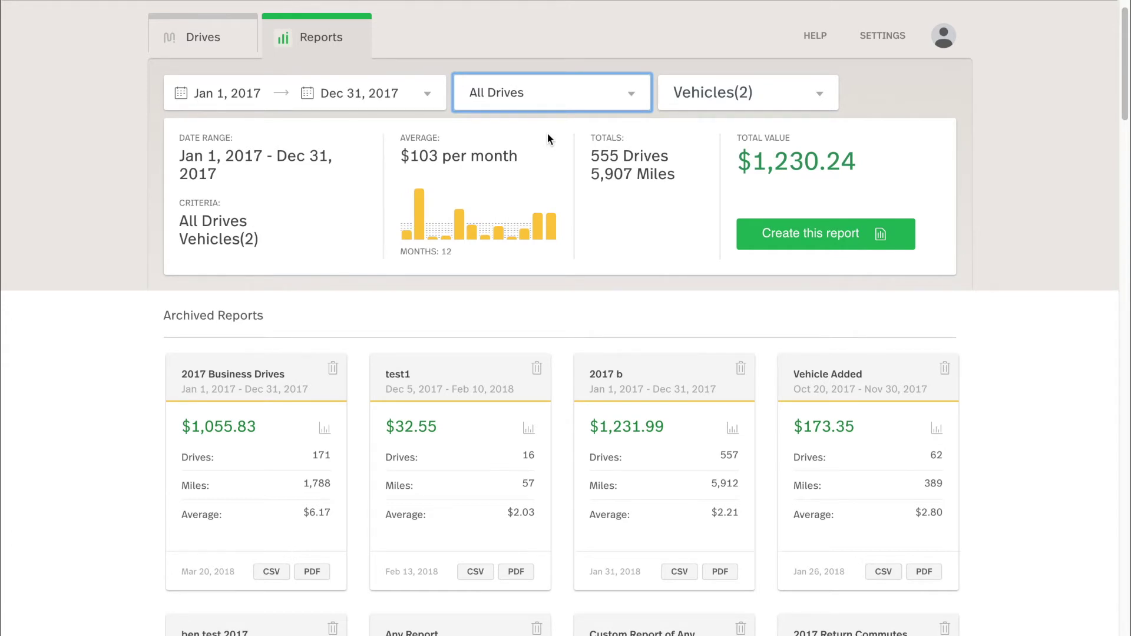
left_click(591, 97)
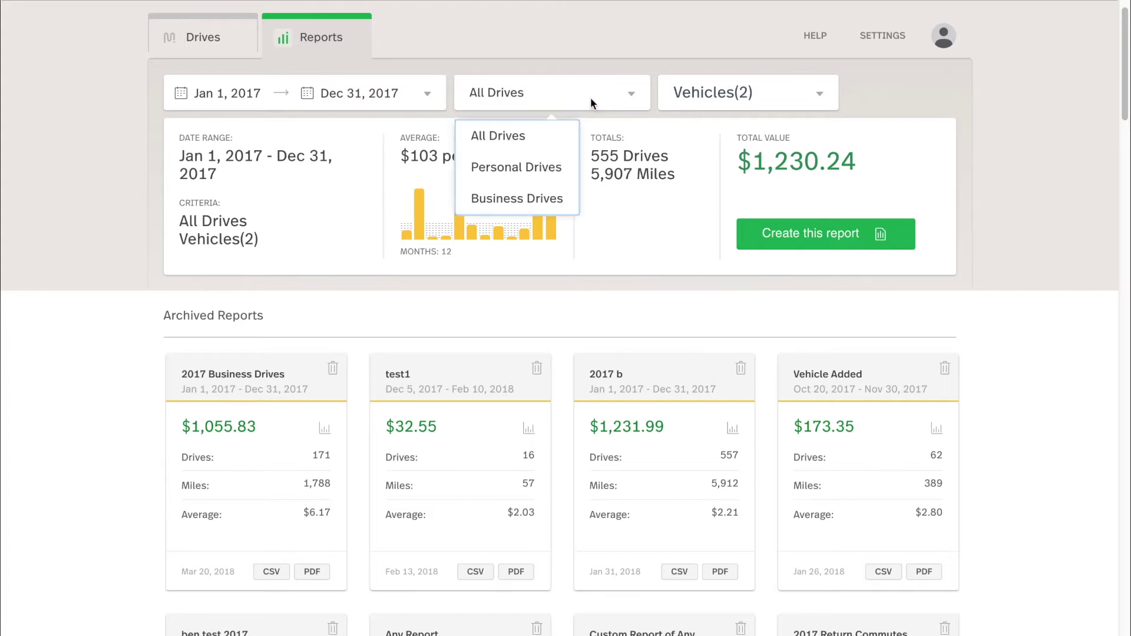
left_click(518, 169)
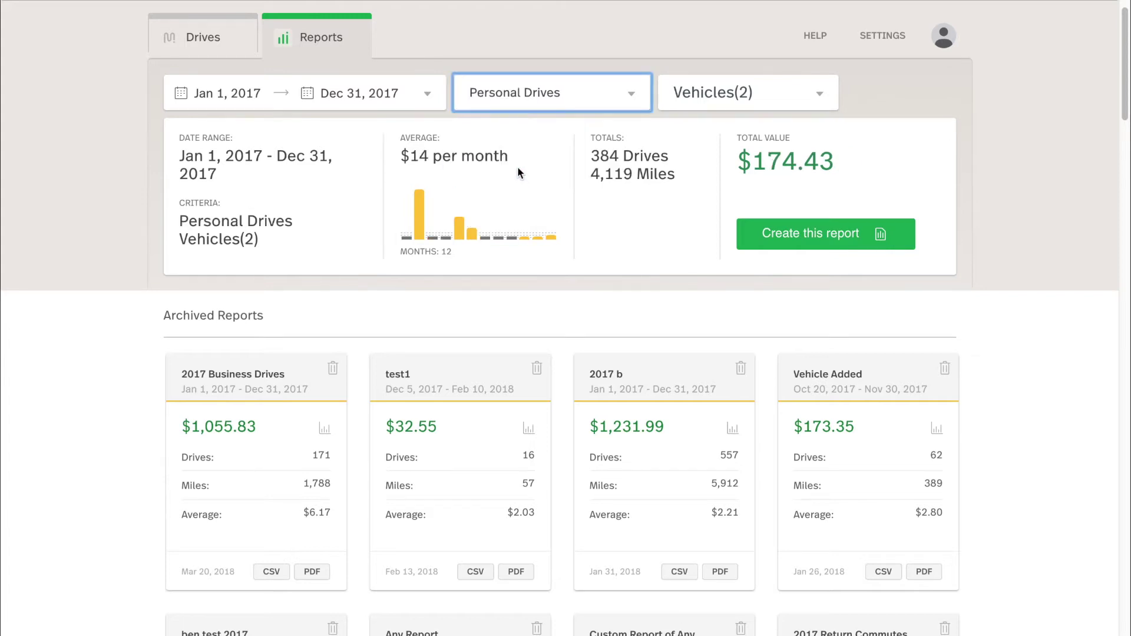
left_click(609, 96)
left_click(549, 196)
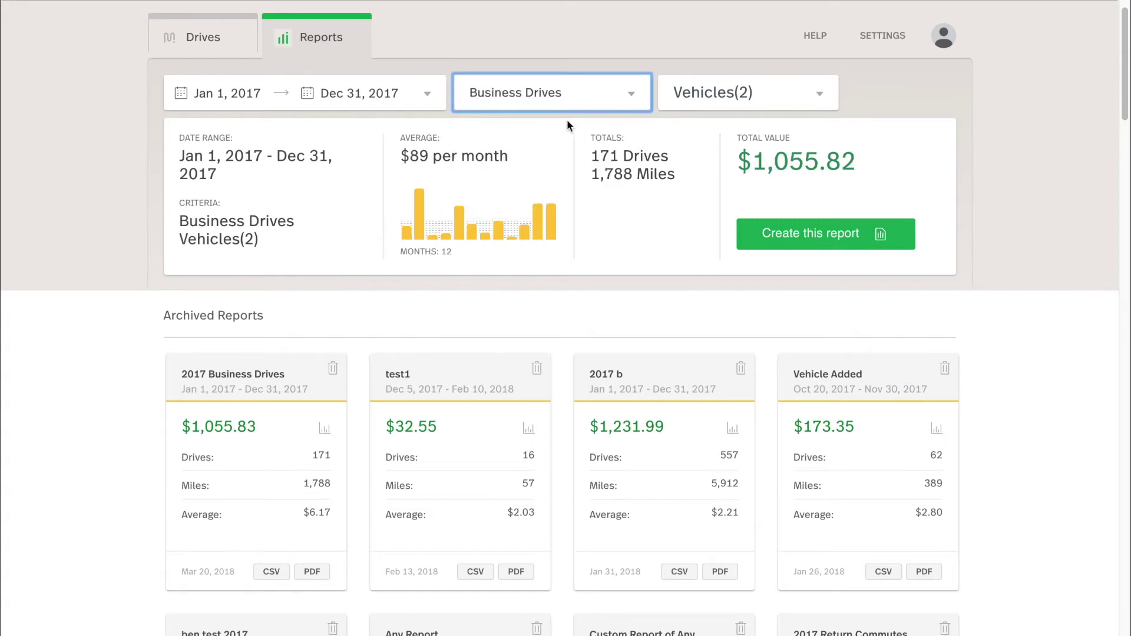
left_click(821, 94)
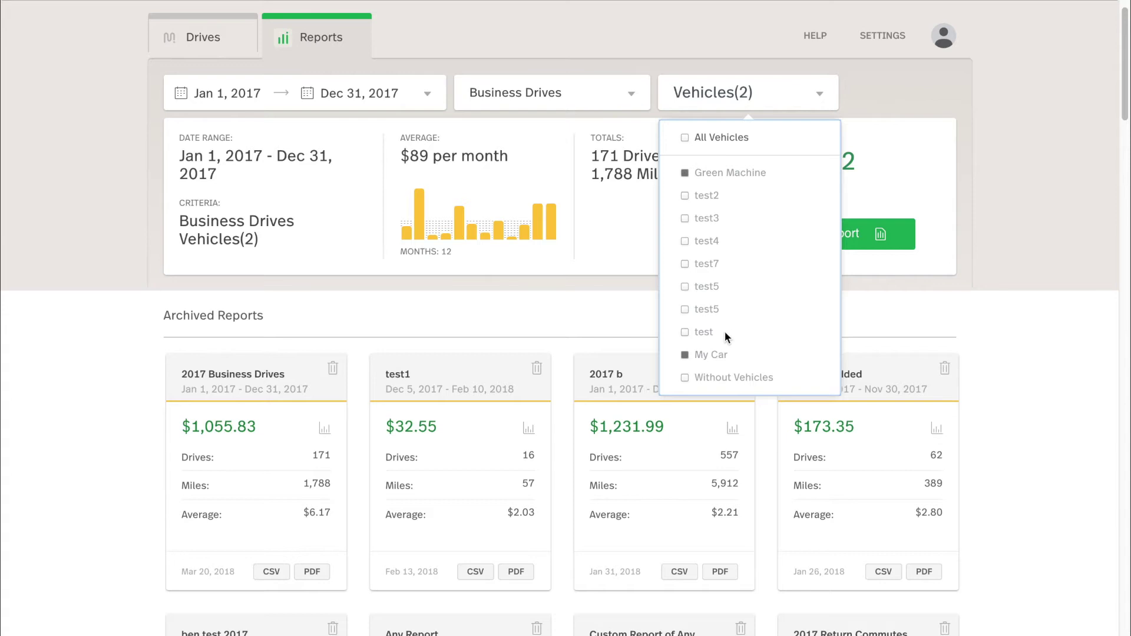
left_click(685, 138)
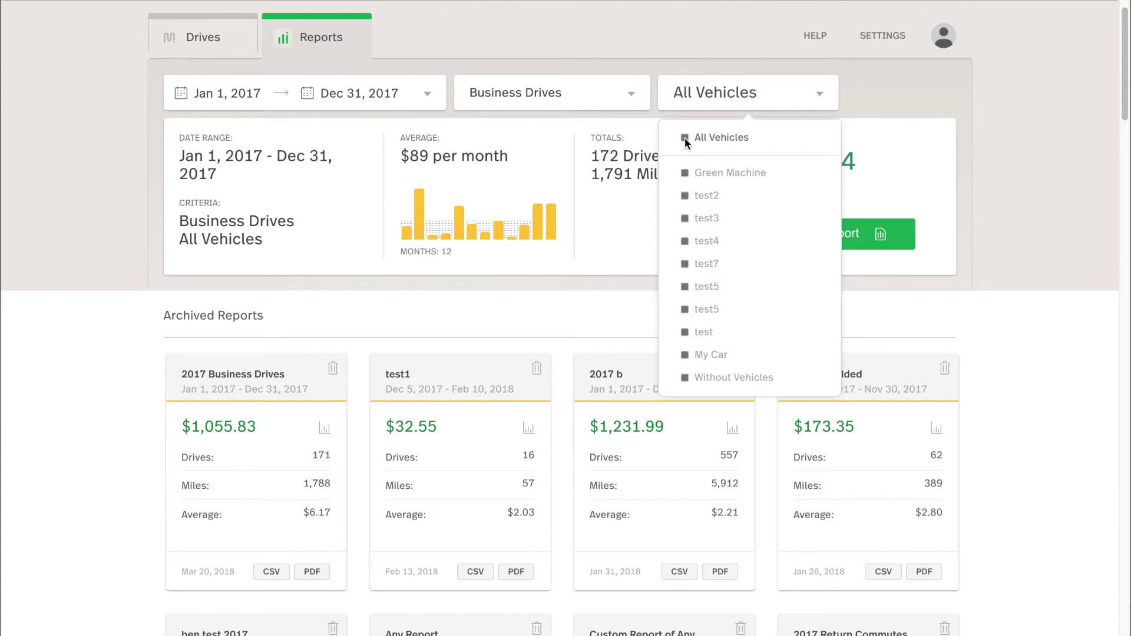
left_click(684, 137)
left_click(684, 173)
left_click(685, 356)
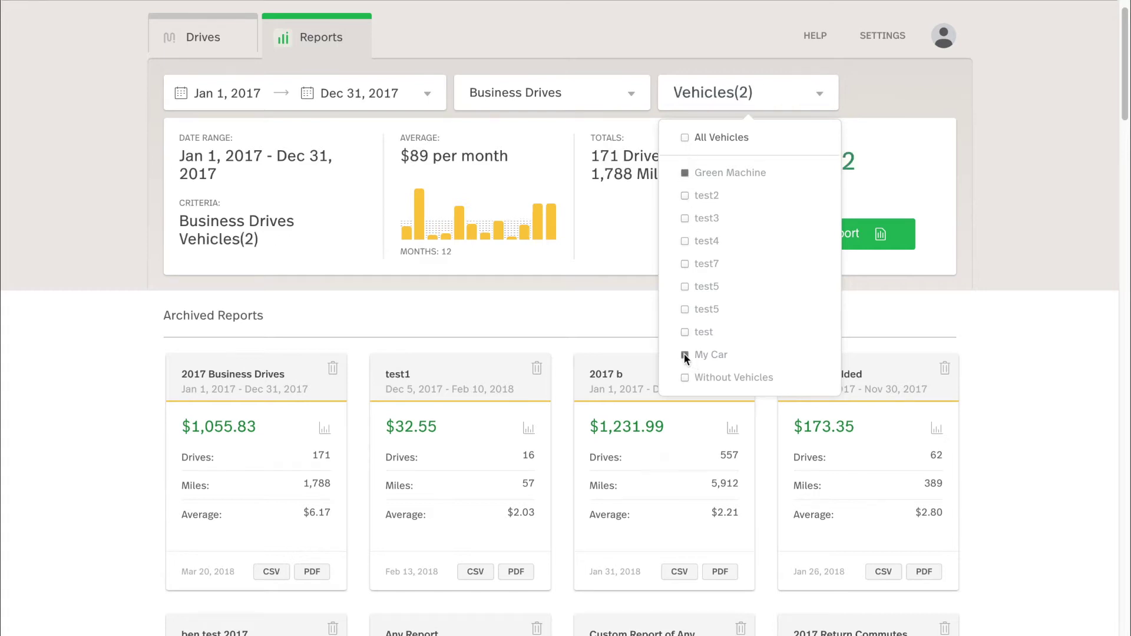
left_click(640, 275)
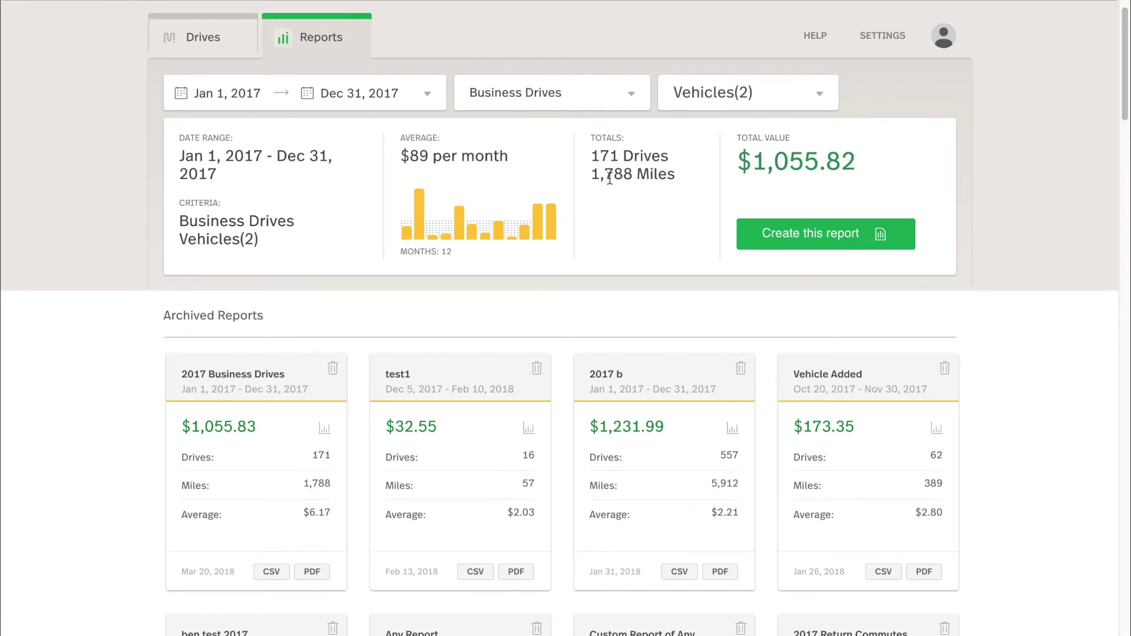
Name the report '2017 Business Drives' and create it.
left_click(840, 242)
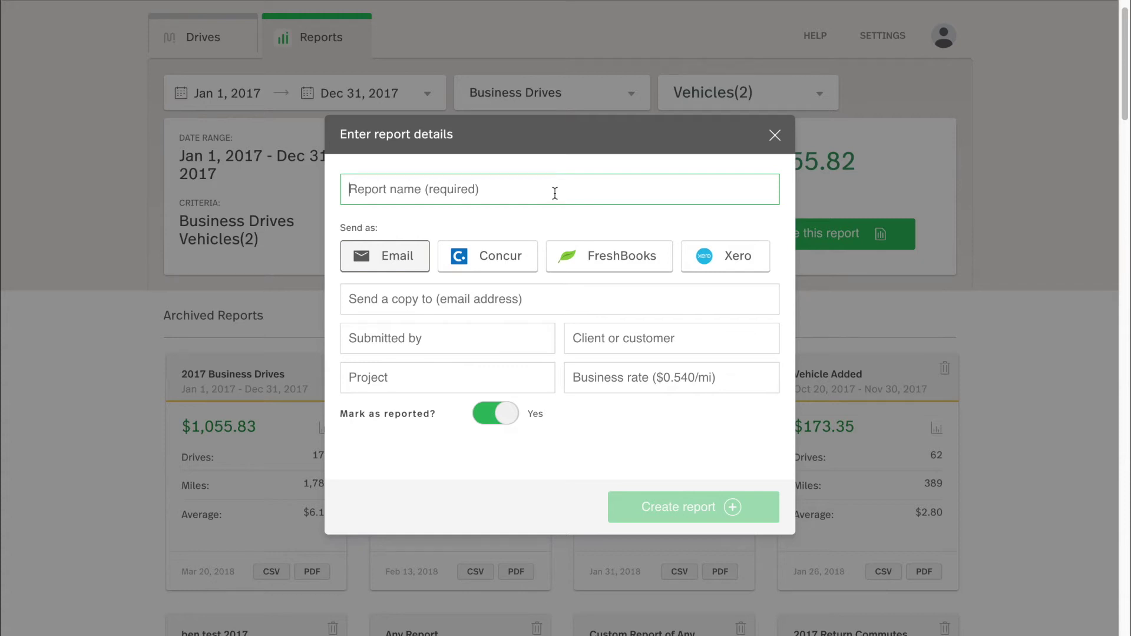
type("2017")
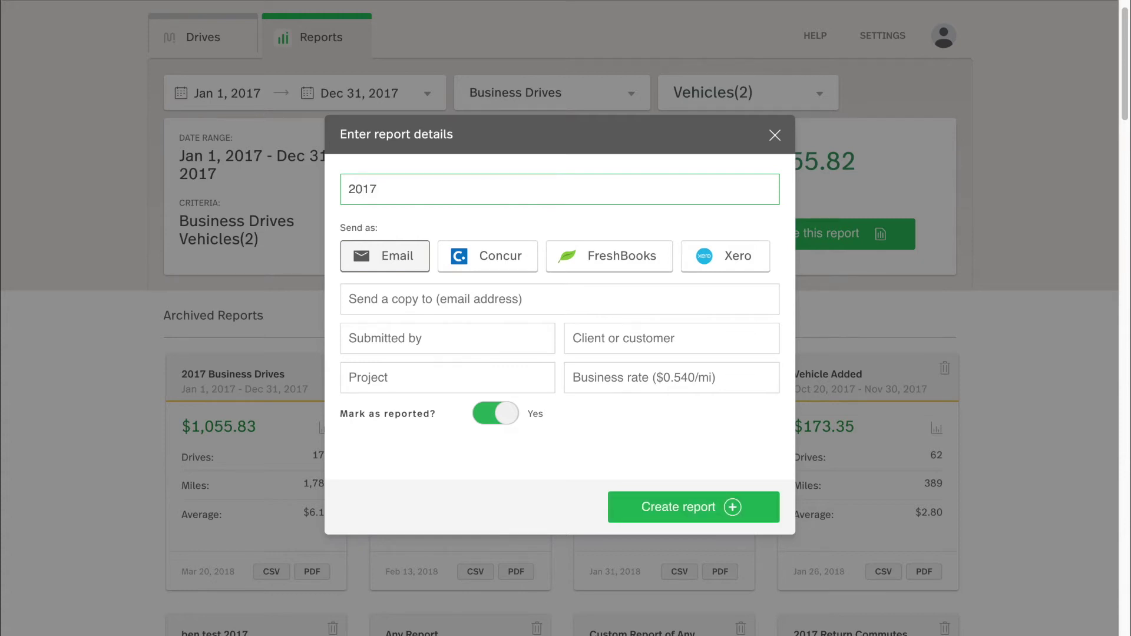
type(" Business Drives")
left_click(670, 519)
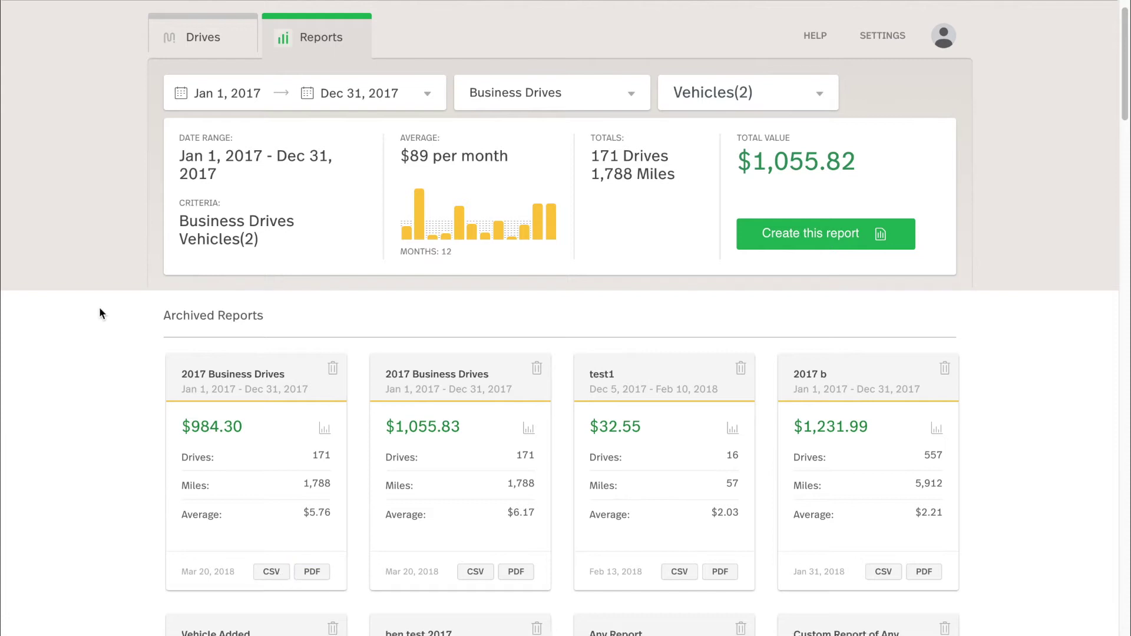
Check the 2017 Business Drives report's Mar 20, 2018 creation date and 2017 range, and view it as PDF.
scroll(99, 312, "down", 5)
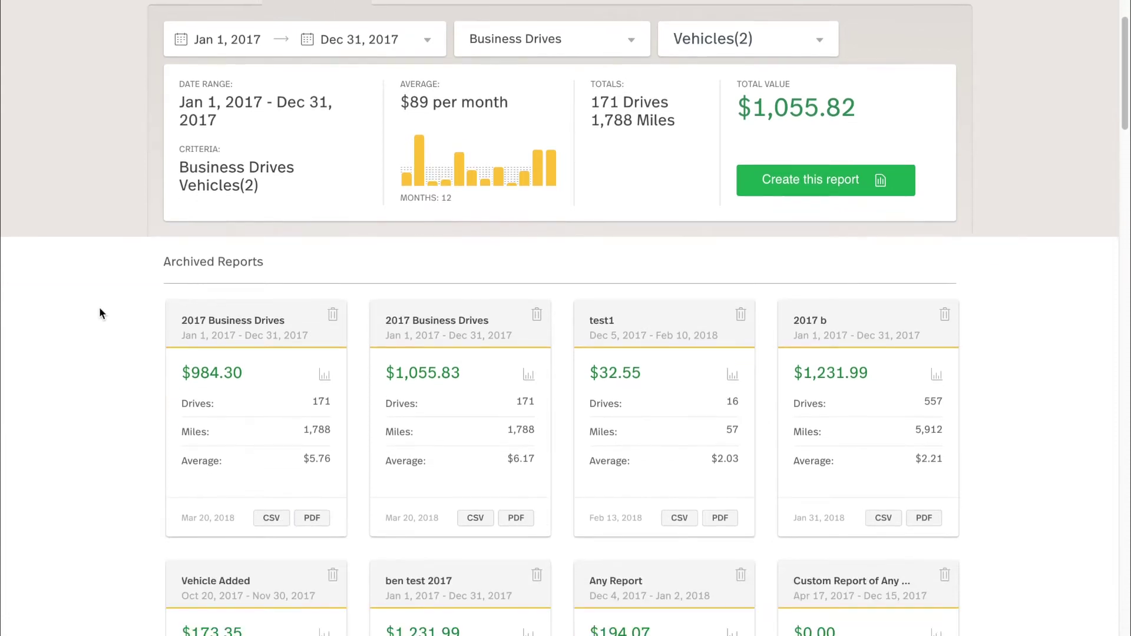
scroll(100, 312, "down", 1)
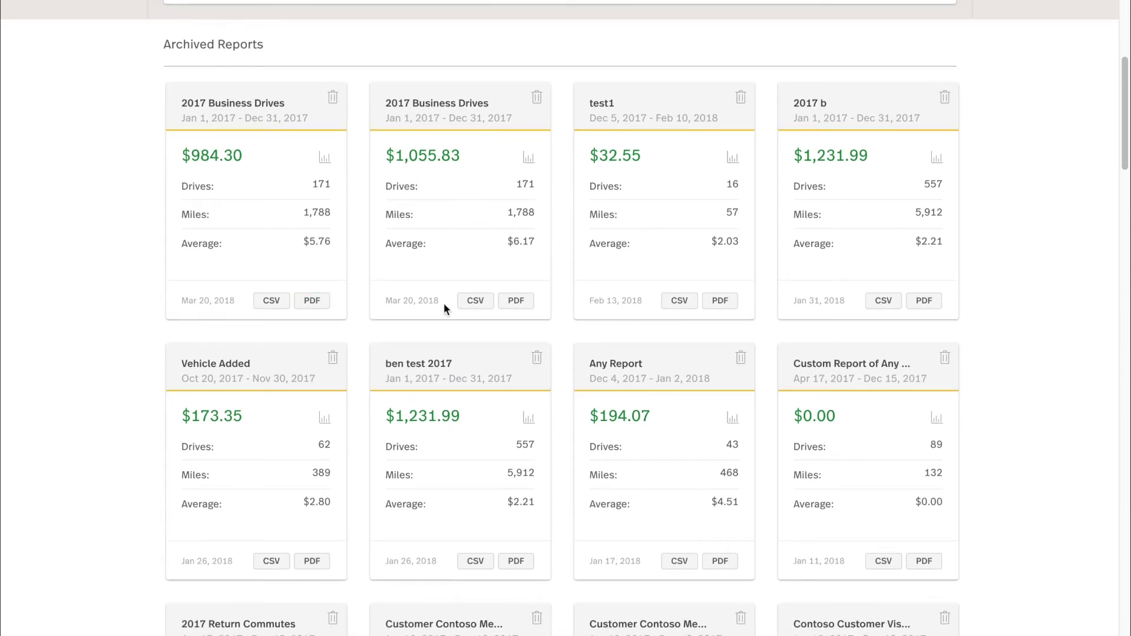
left_click_drag(386, 300, 443, 301)
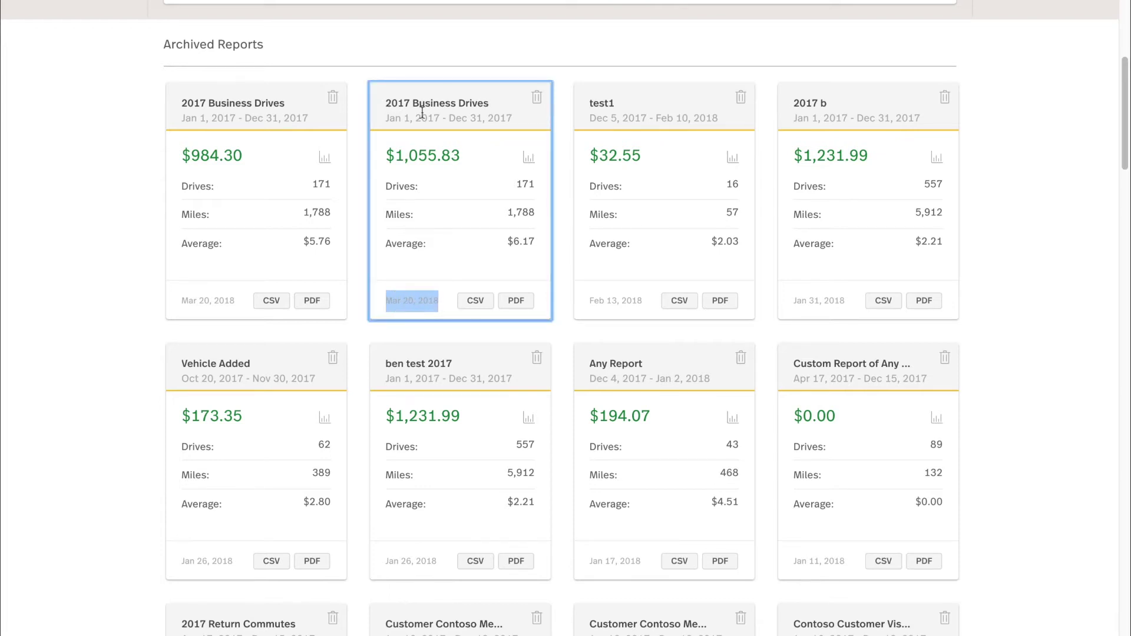
left_click_drag(386, 118, 515, 118)
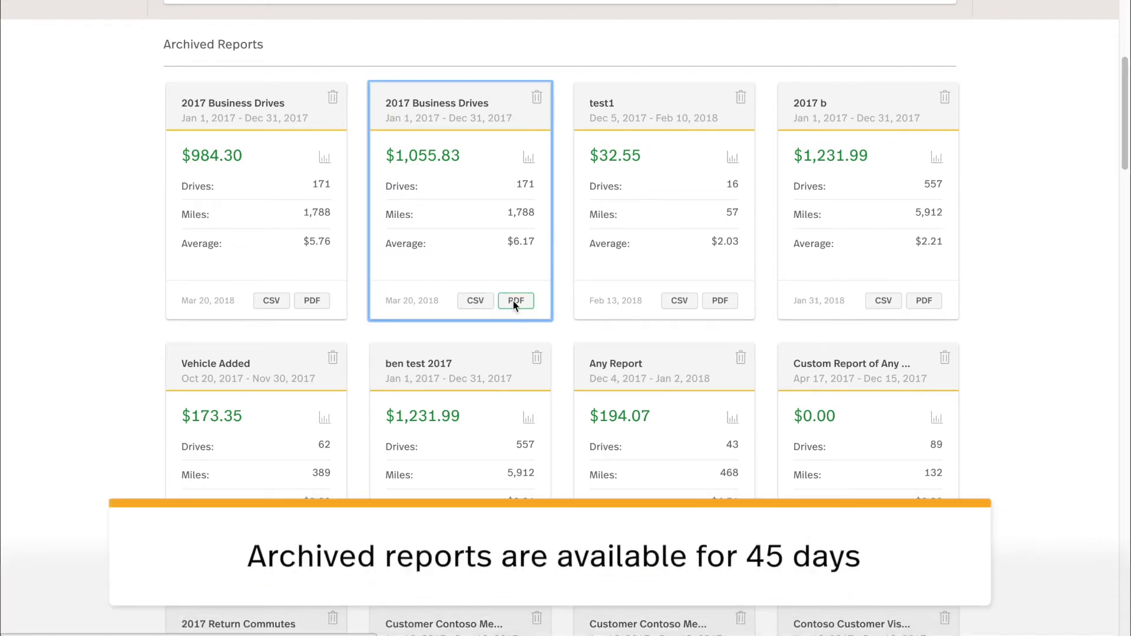
left_click(741, 96)
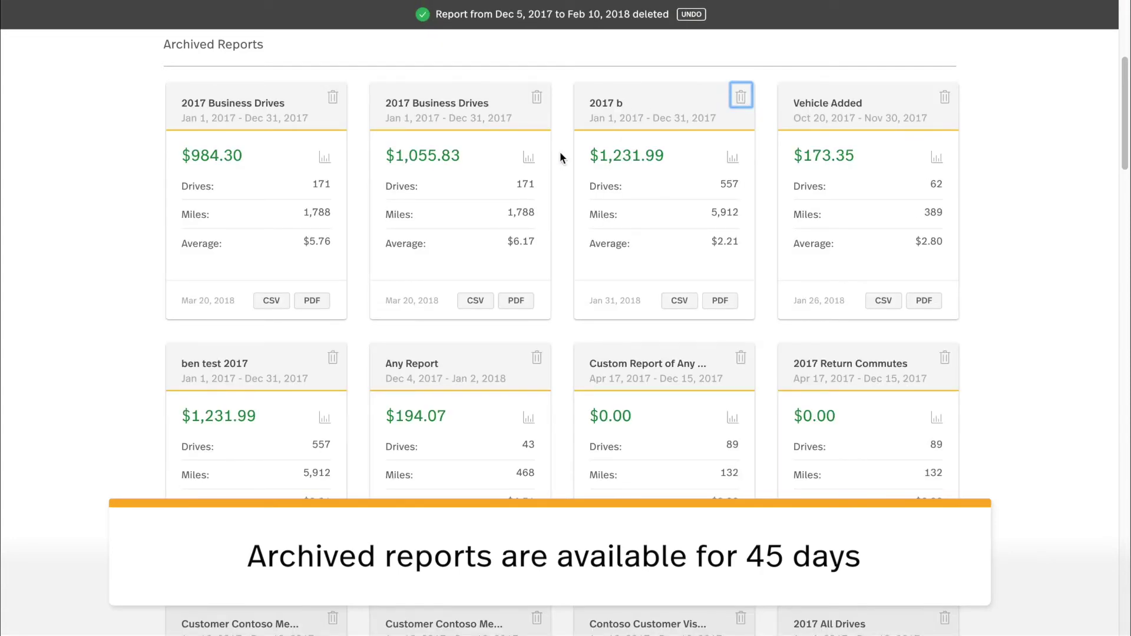
Undo the test1 report deletion and return to the report date range choices.
left_click(701, 15)
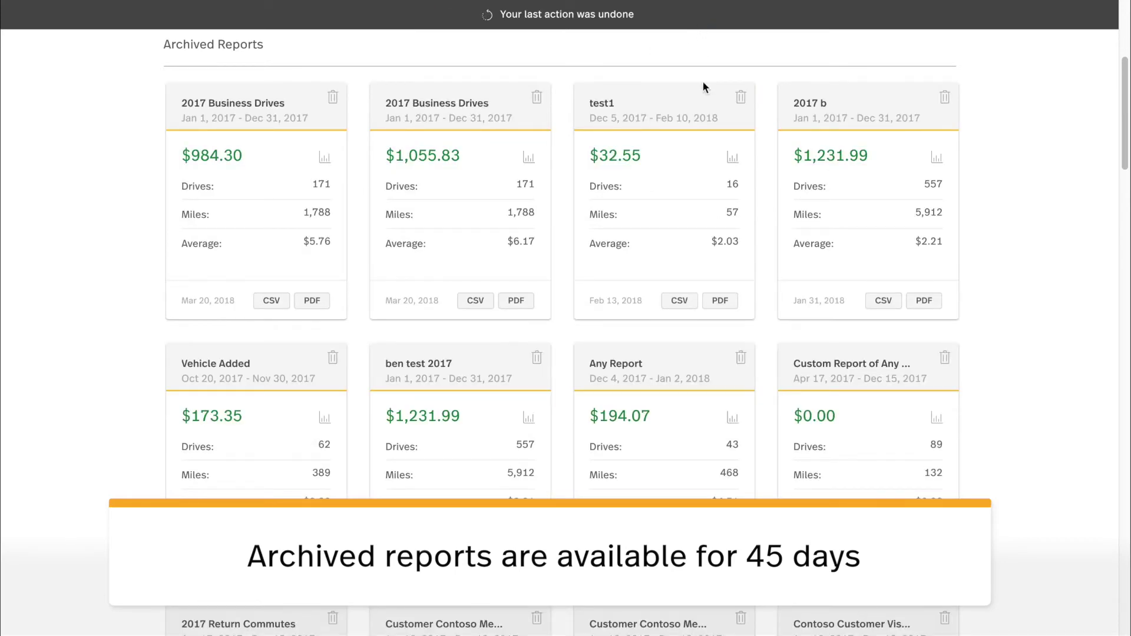
scroll(701, 83, "up", 5)
left_click(422, 129)
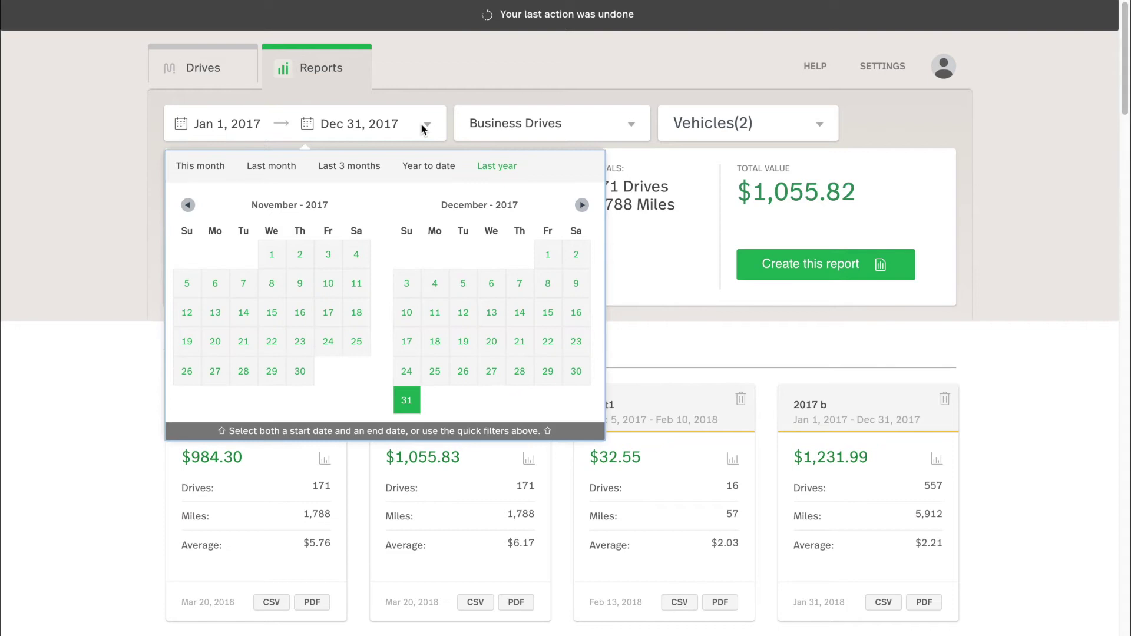
Keep Jan 1–Dec 31, 2017, switch the drive type to All Drives, and keep both vehicles.
left_click(122, 259)
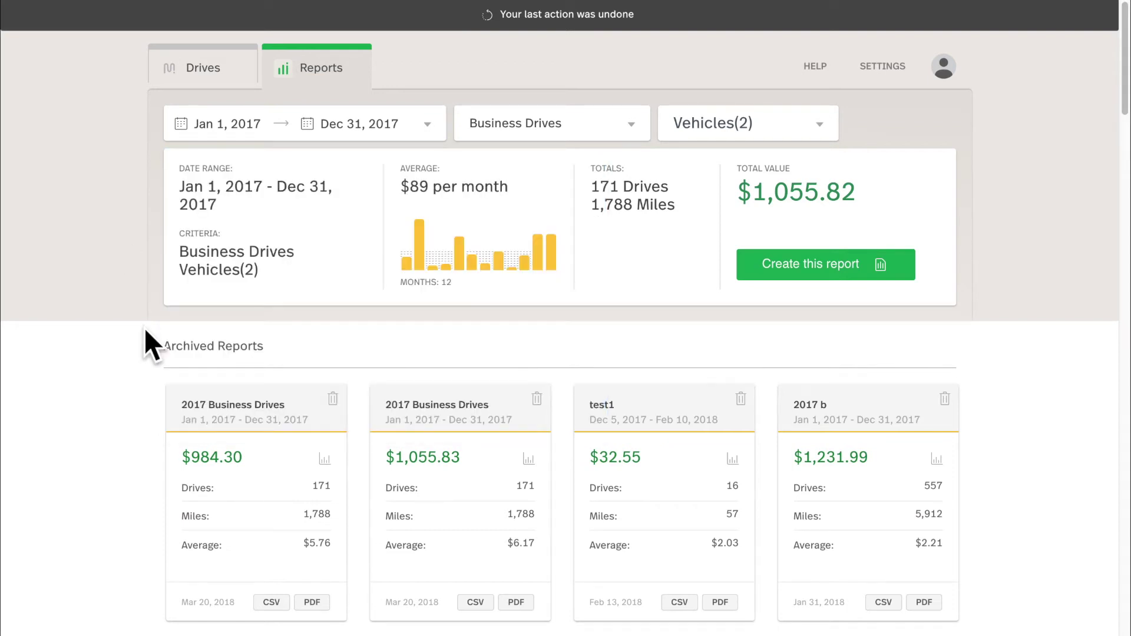
left_click(599, 121)
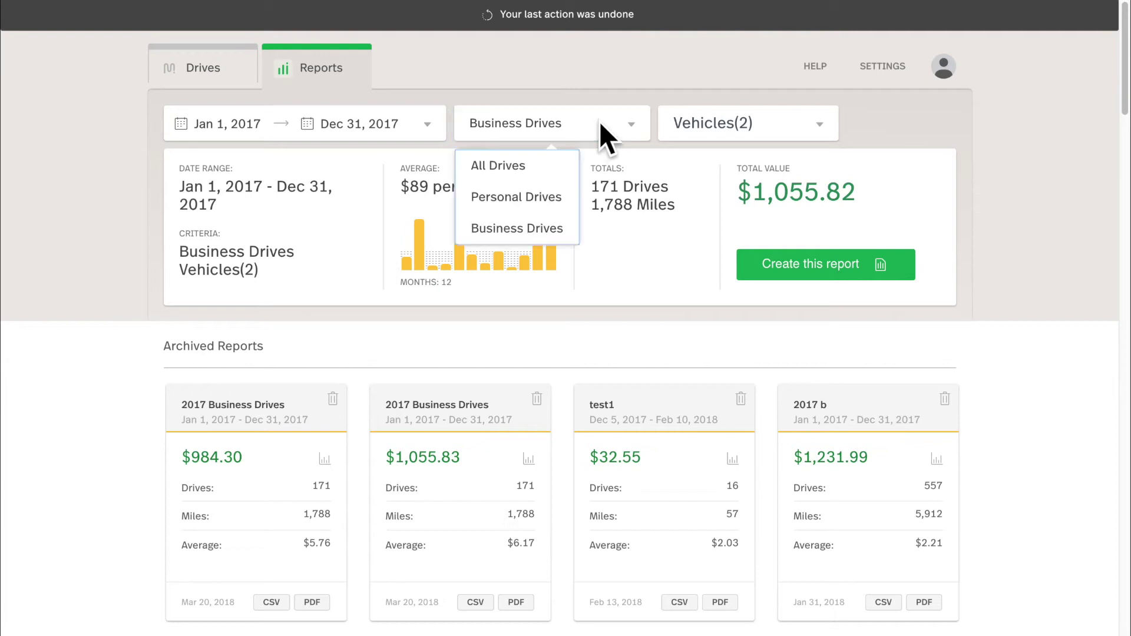
left_click(532, 164)
left_click(738, 123)
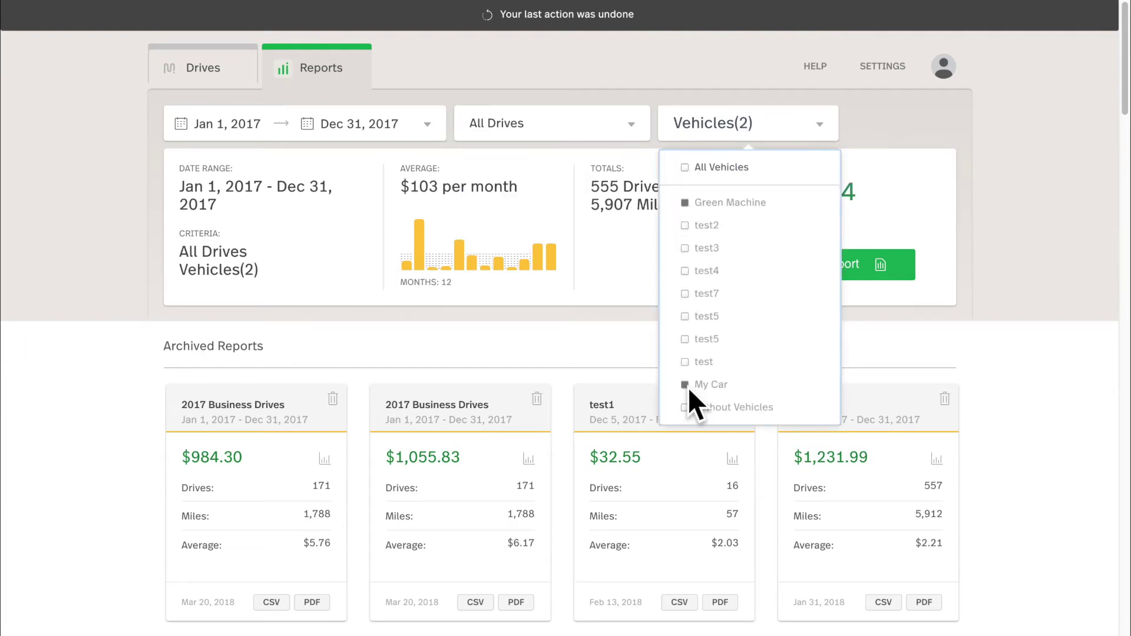
left_click(941, 329)
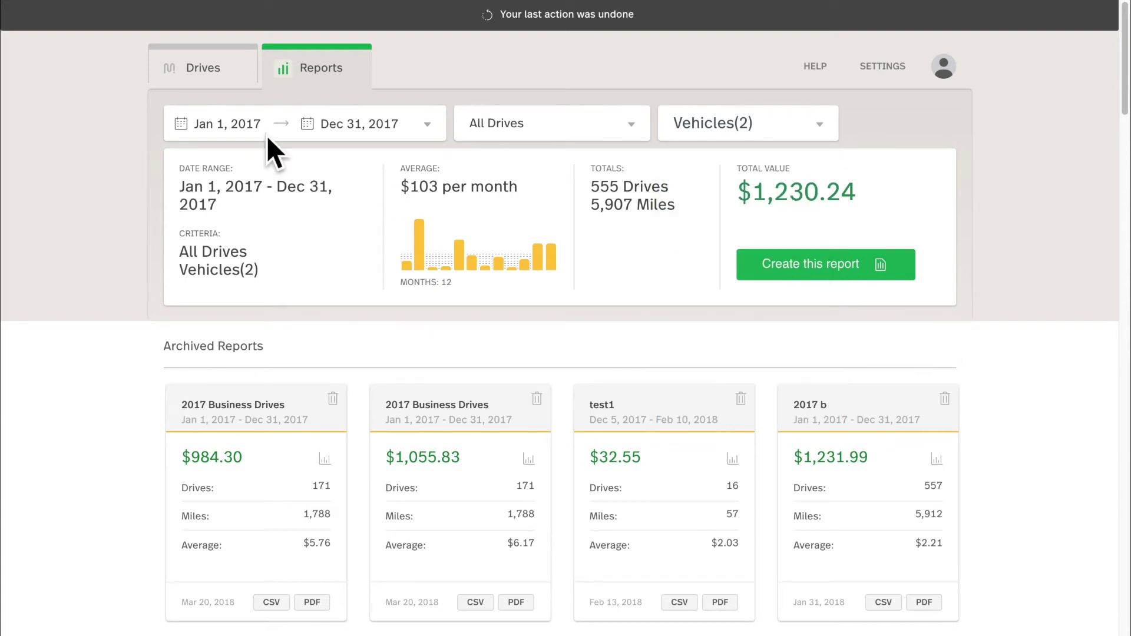
Start a report named '2017 All Drives' and enter the copy recipient's e-mail address.
left_click(897, 268)
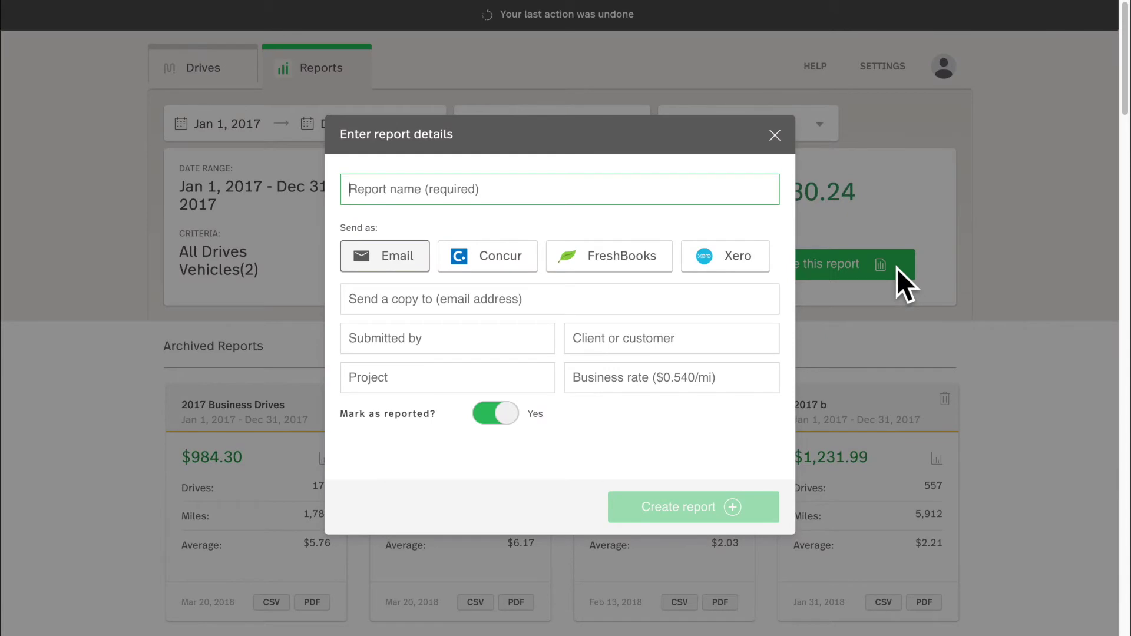
type("201")
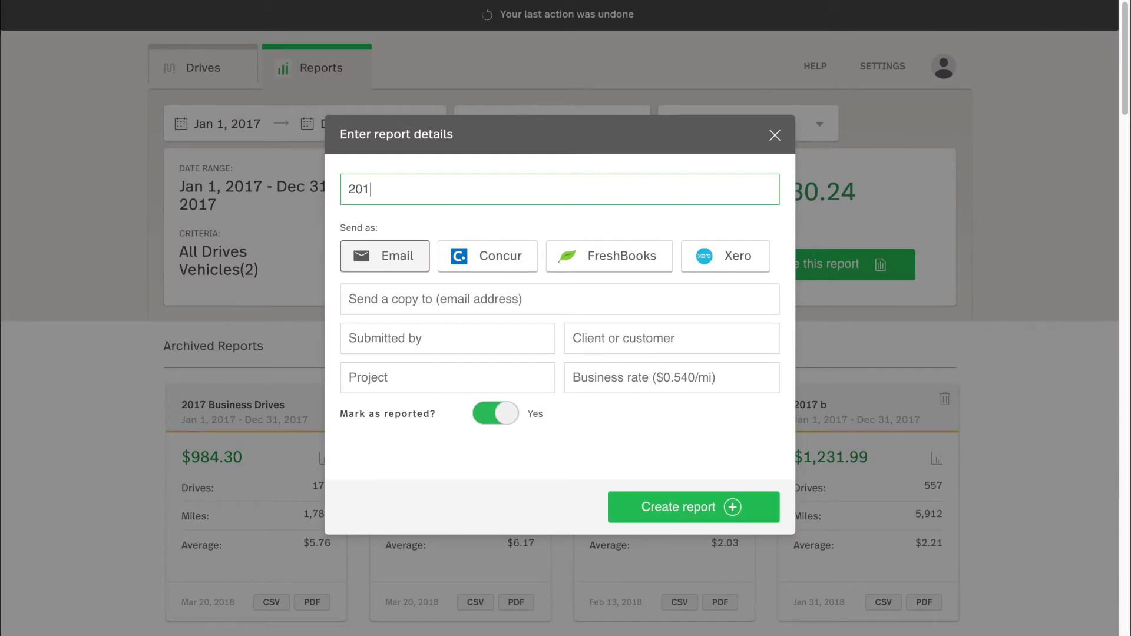
type("7 All Drives")
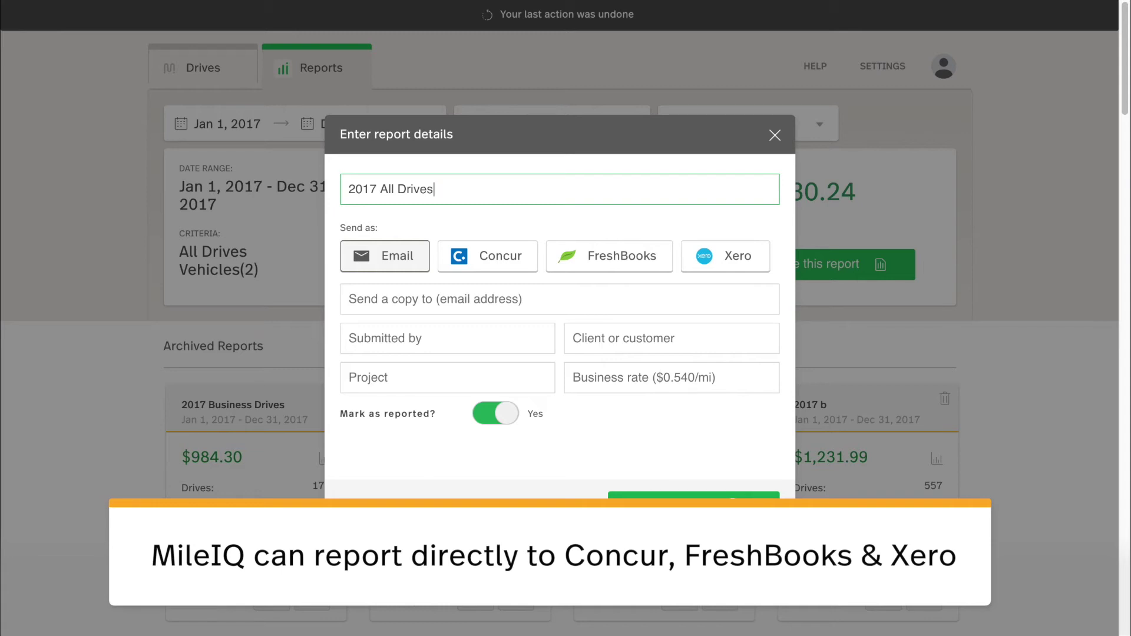
left_click(610, 303)
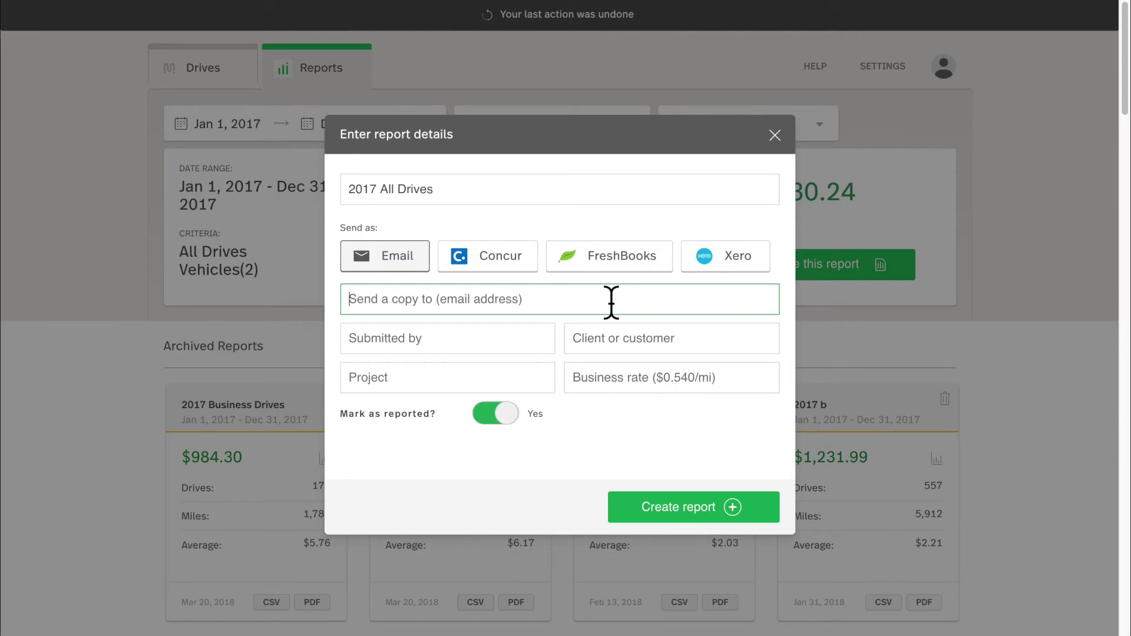
type("manager@")
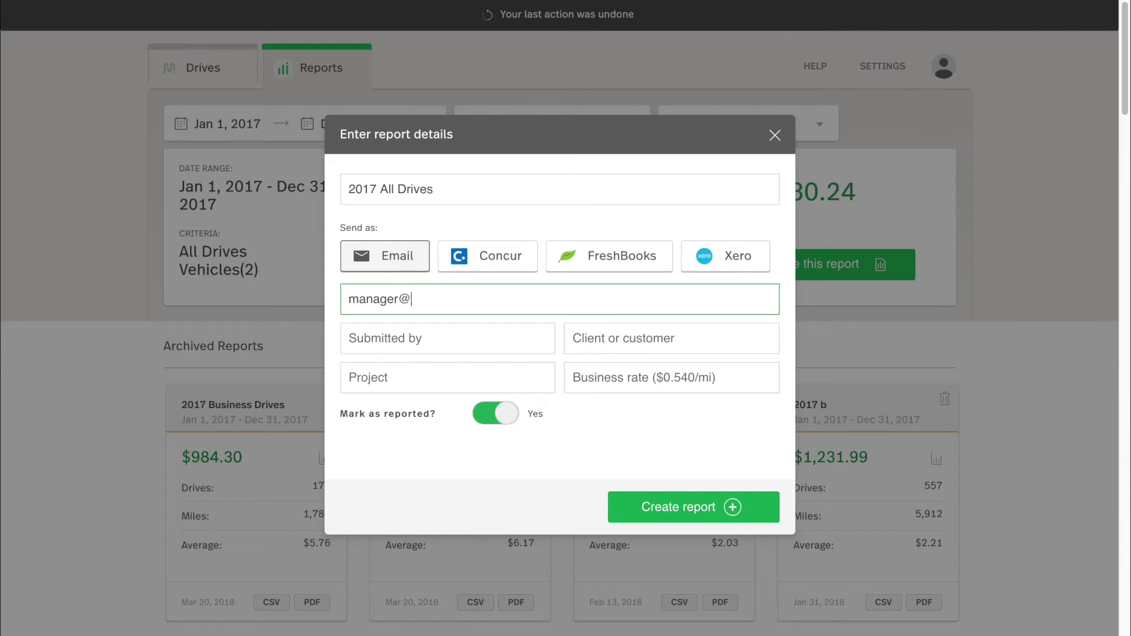
type("contoso.com")
Fill in the submitter and client names, project 'Webinar', business rate .50, and create the report.
left_click(448, 338)
type("Ben H")
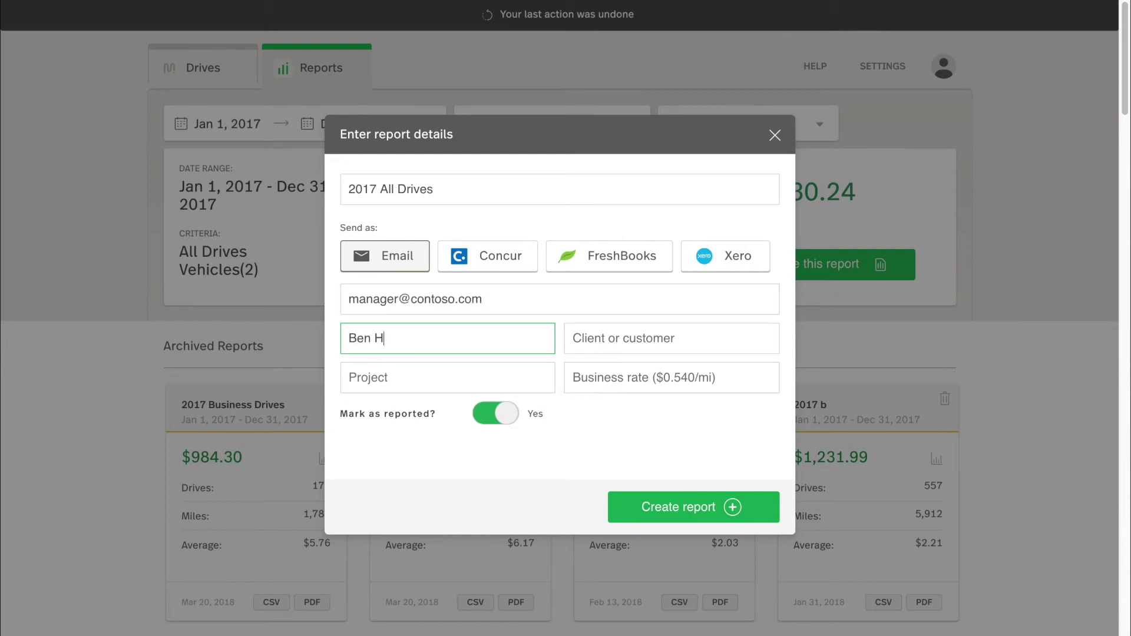
key("Tab")
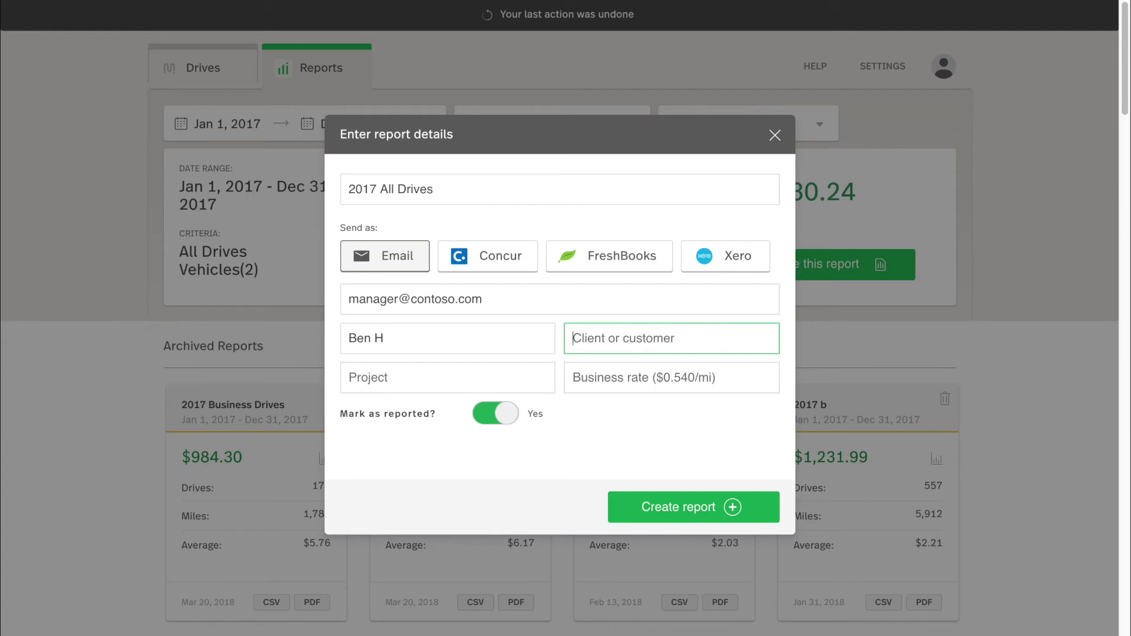
type("John S")
key("Tab")
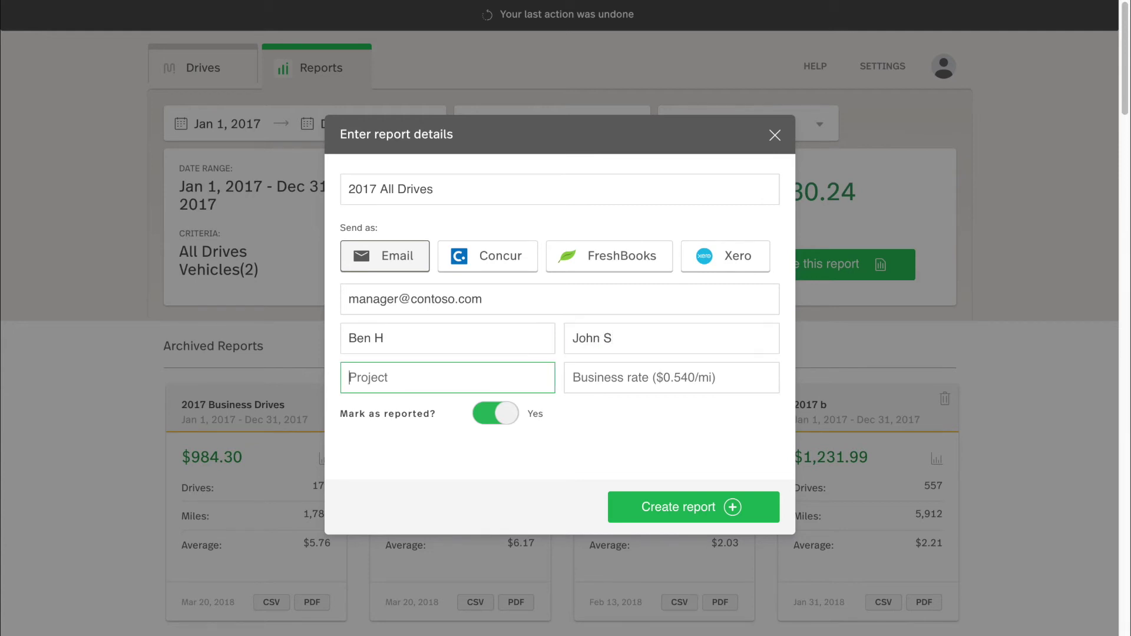
type("Webinar")
key("Tab")
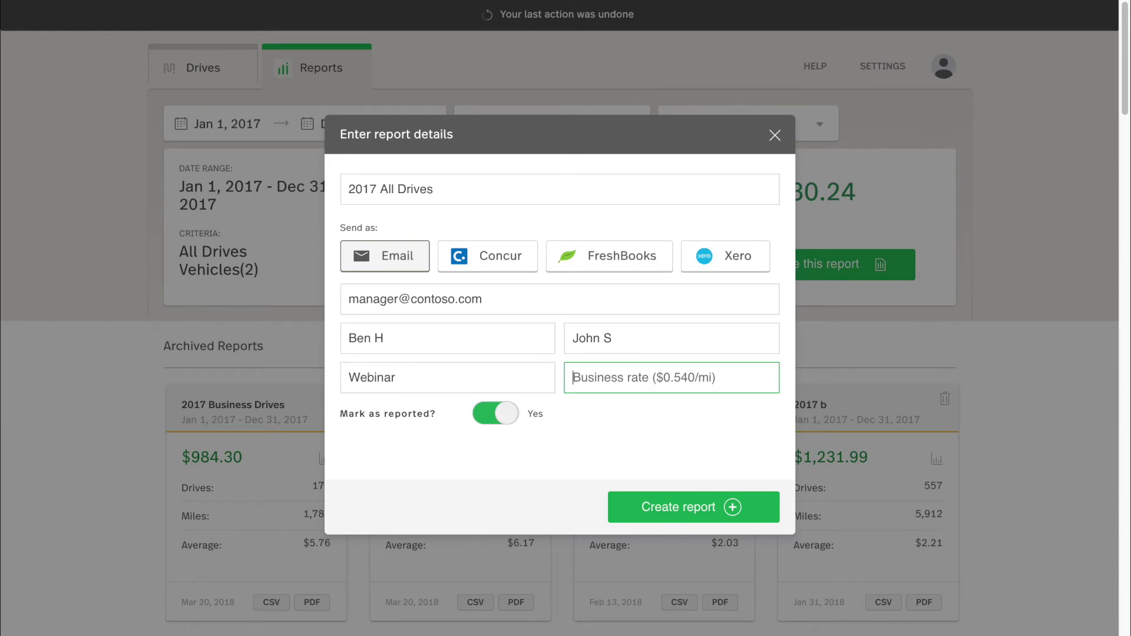
type(".")
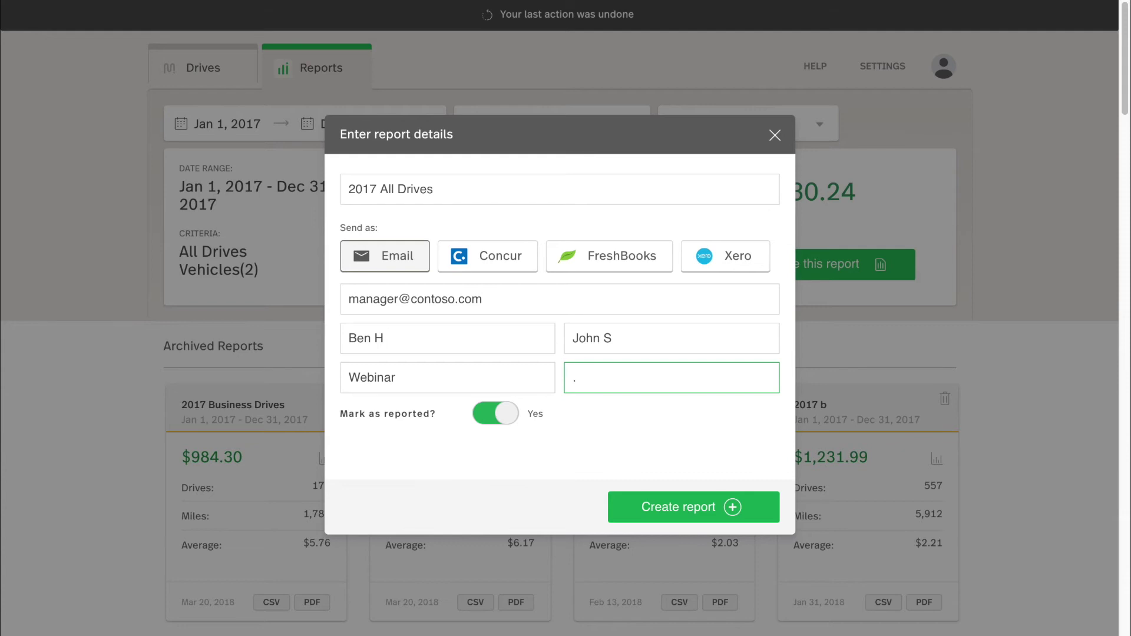
type("50")
left_click(694, 508)
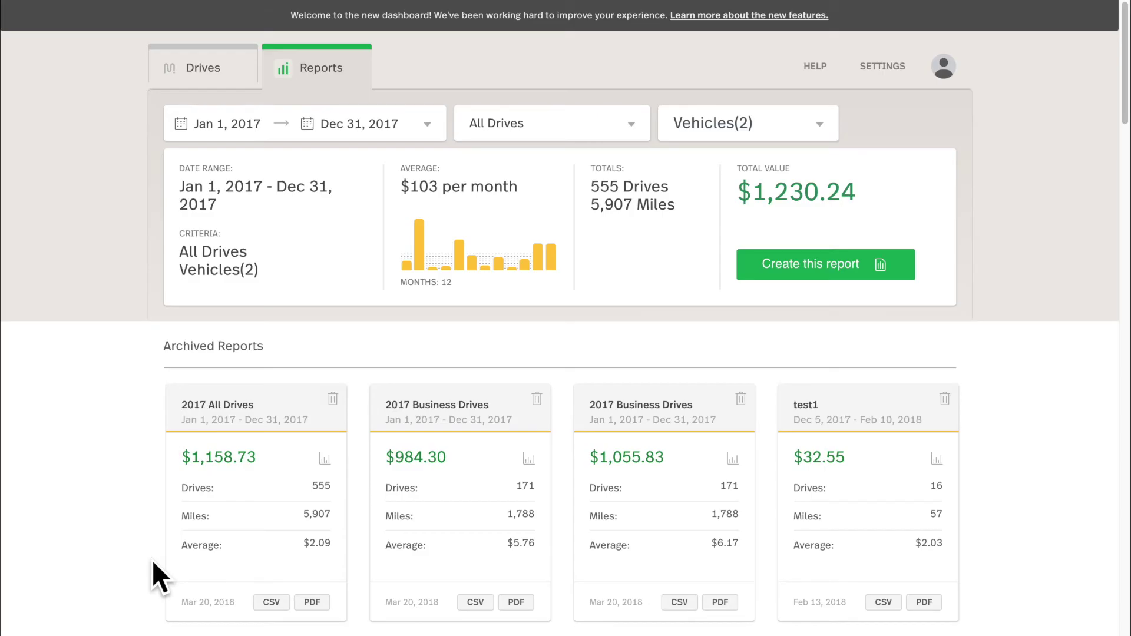
Open the finished 2017 All Drives report as a PDF.
left_click(314, 603)
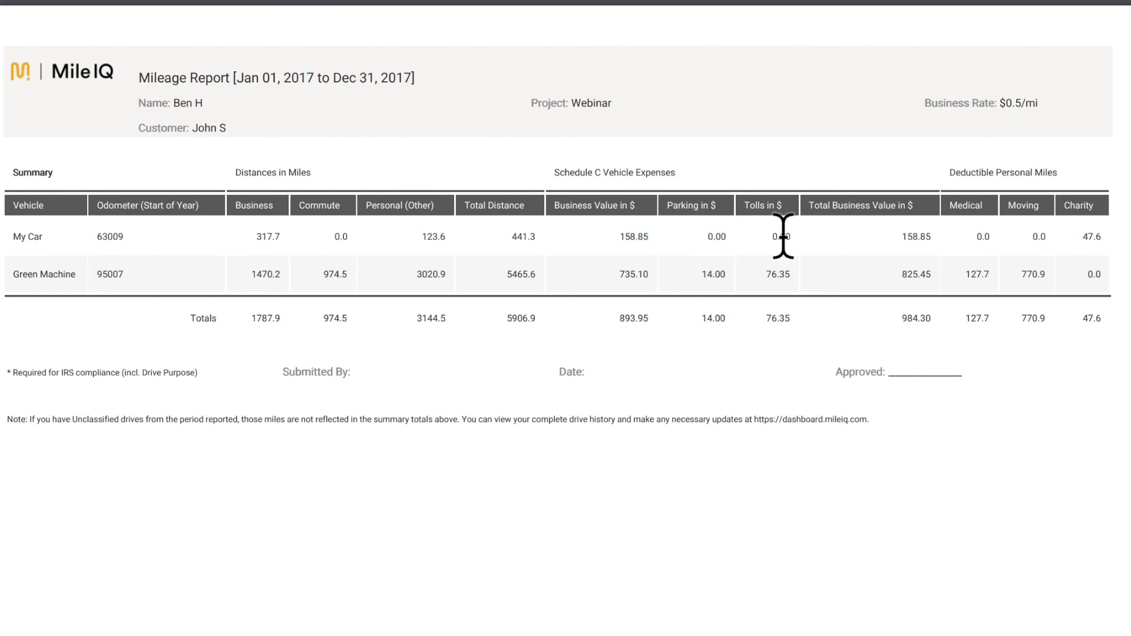
Highlight My Car's 158.85 total business value in the PDF, then clear the highlight.
left_click_drag(907, 238, 945, 240)
left_click(852, 252)
scroll(566, 318, "down", 10)
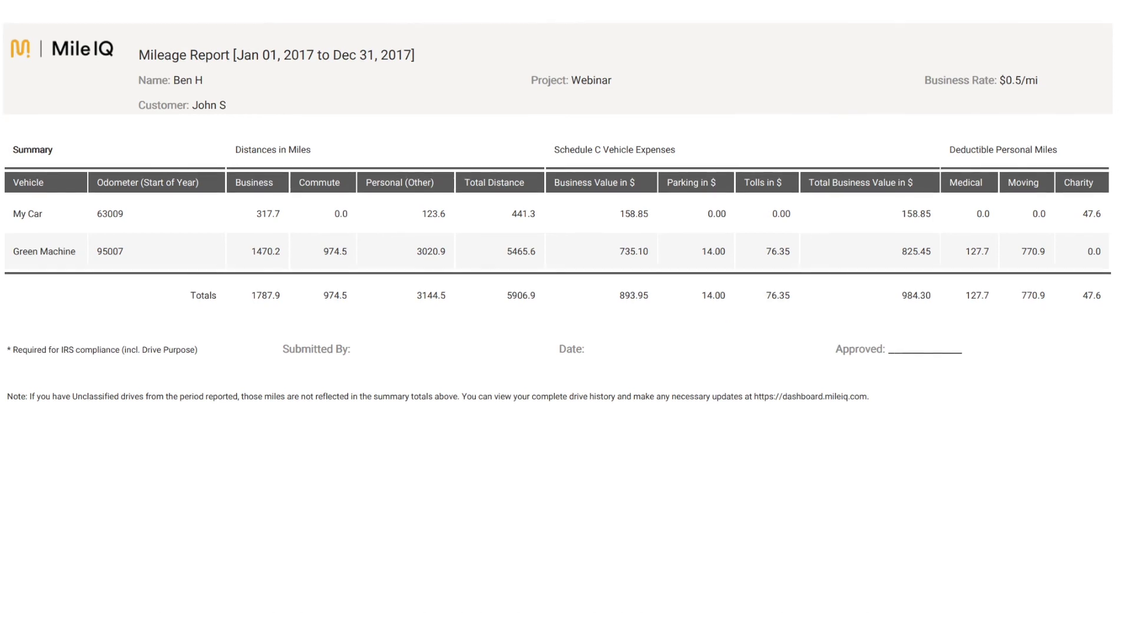
scroll(566, 318, "down", 2)
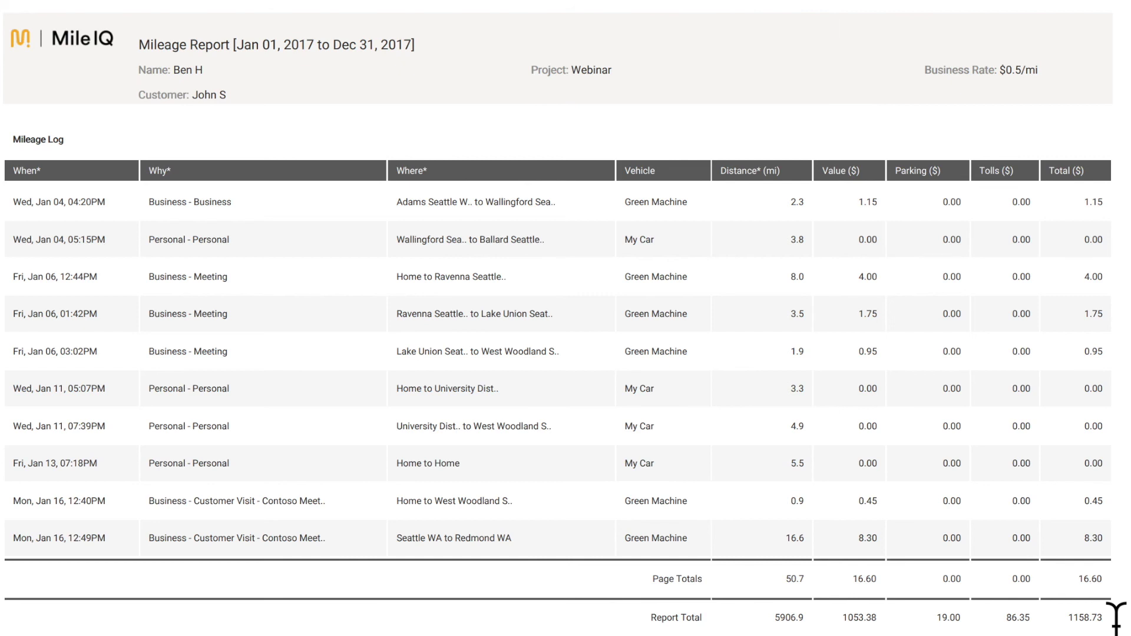
scroll(1116, 615, "down", 20)
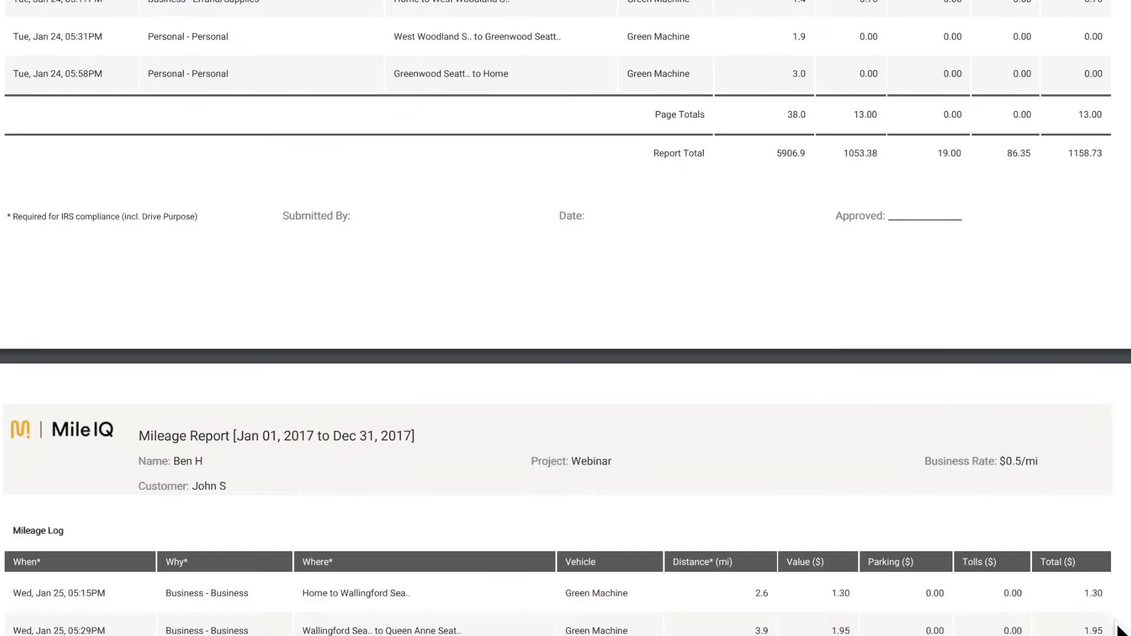
scroll(1116, 616, "down", 20)
scroll(1117, 615, "up", 20)
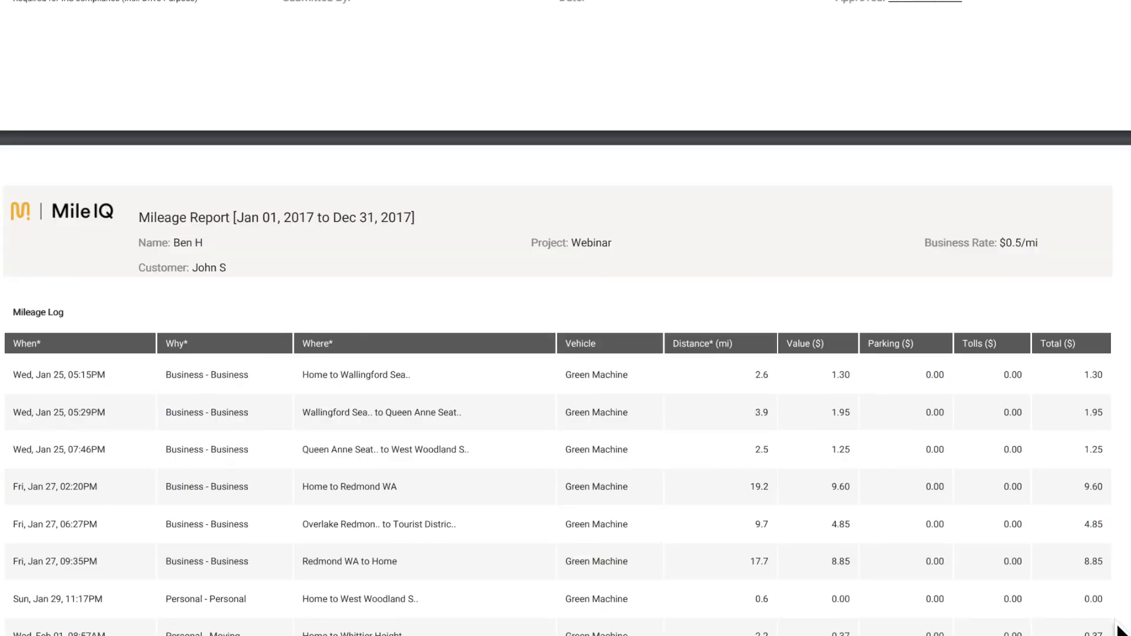
scroll(1119, 629, "up", 20)
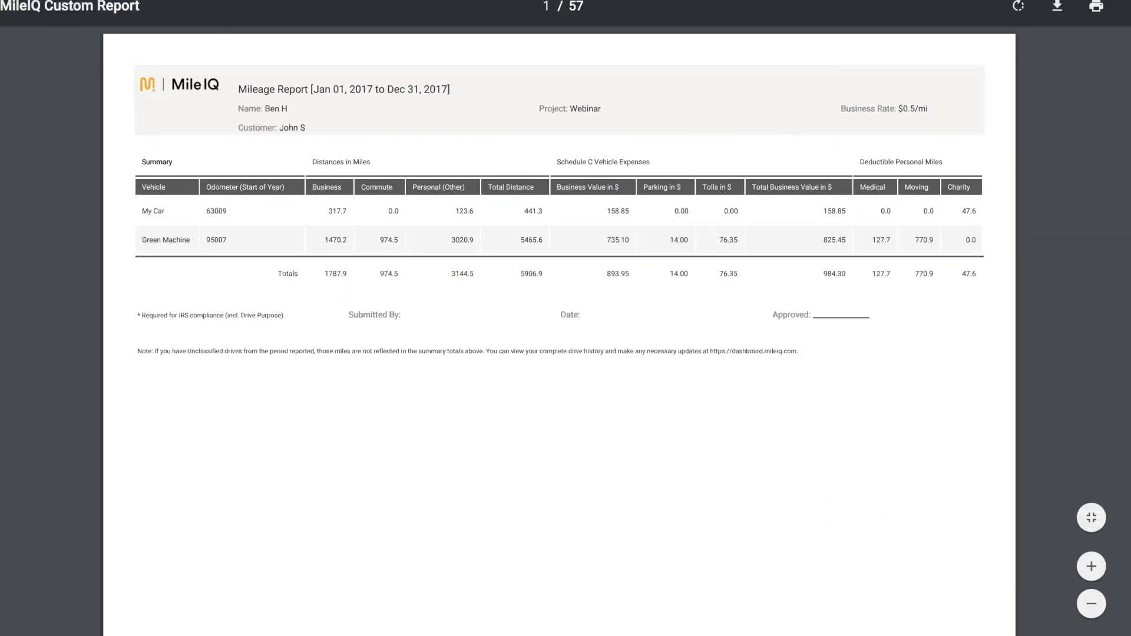
key("ctrl+w")
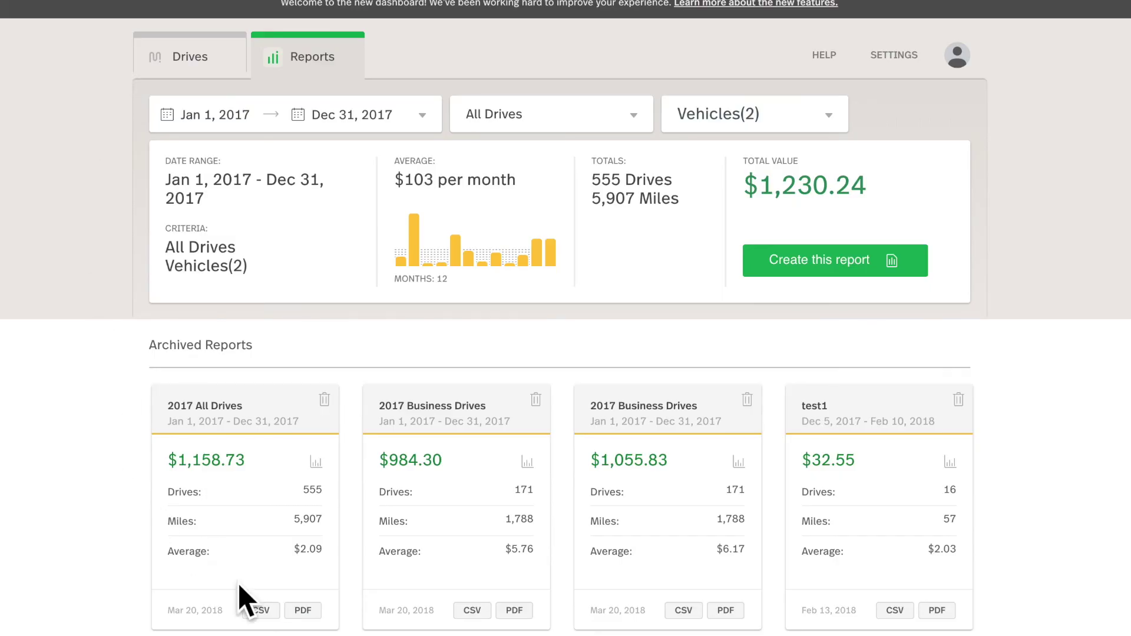
Download the 2017 All Drives CSV, open it in Excel, and widen column A for start dates.
left_click(275, 615)
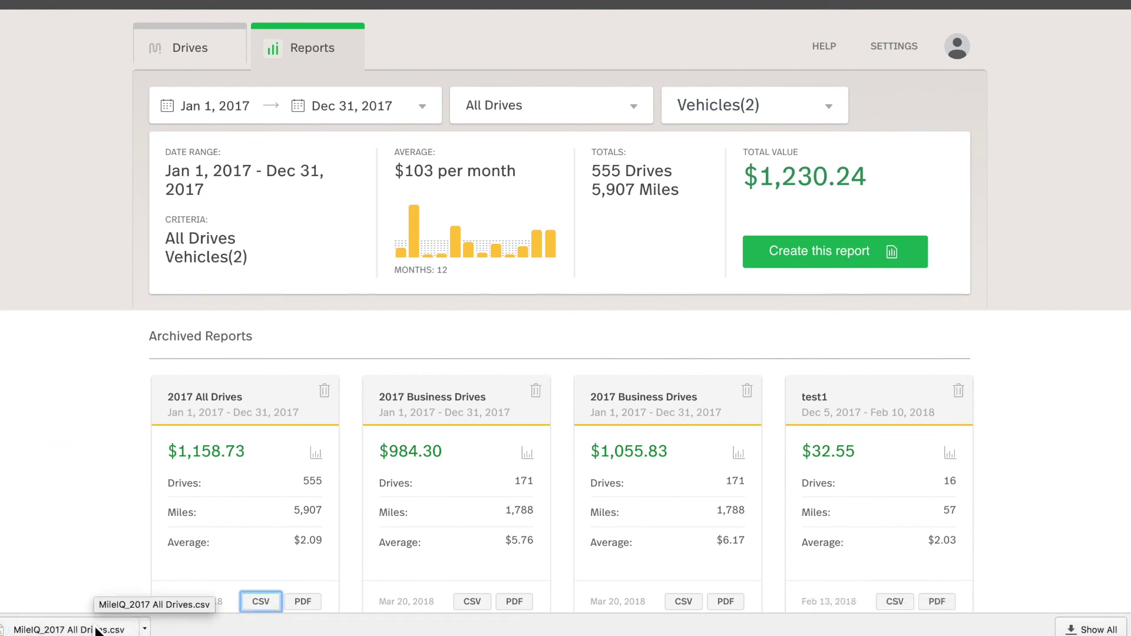
left_click(96, 630)
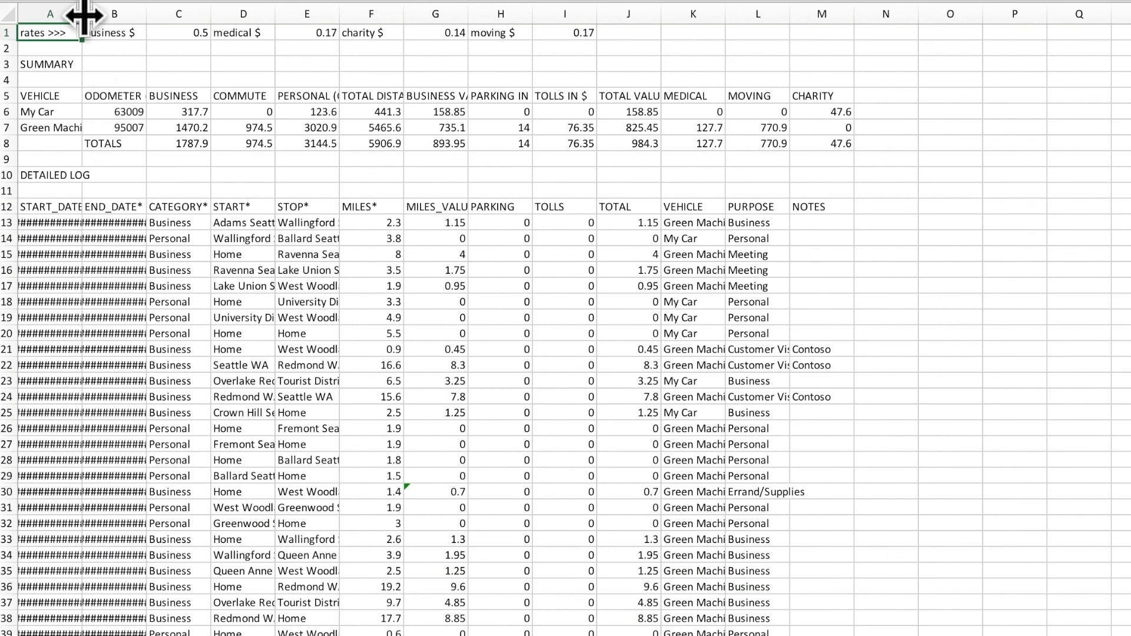
left_click_drag(83, 15, 141, 18)
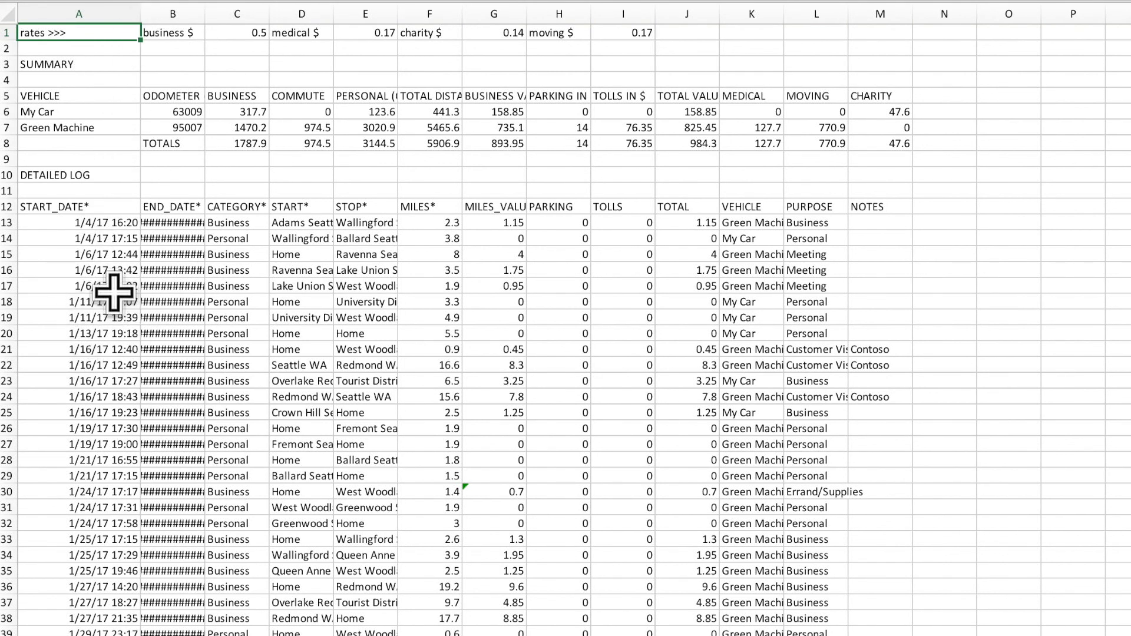
Widen column B for the end dates and column D for the start locations.
left_click_drag(205, 12, 250, 12)
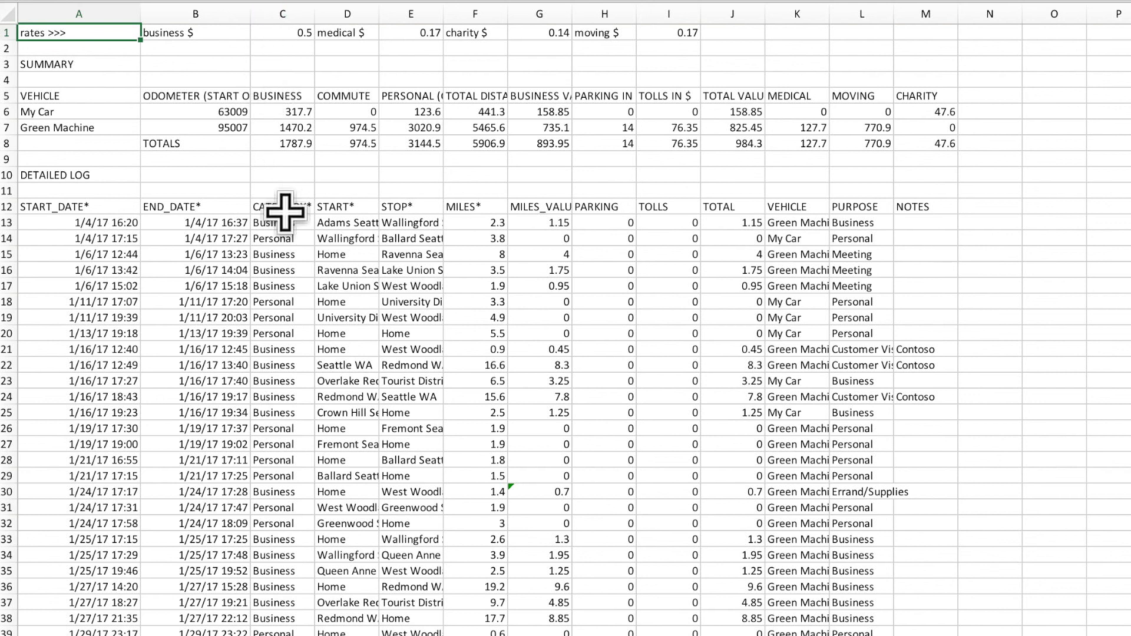
left_click_drag(378, 13, 580, 8)
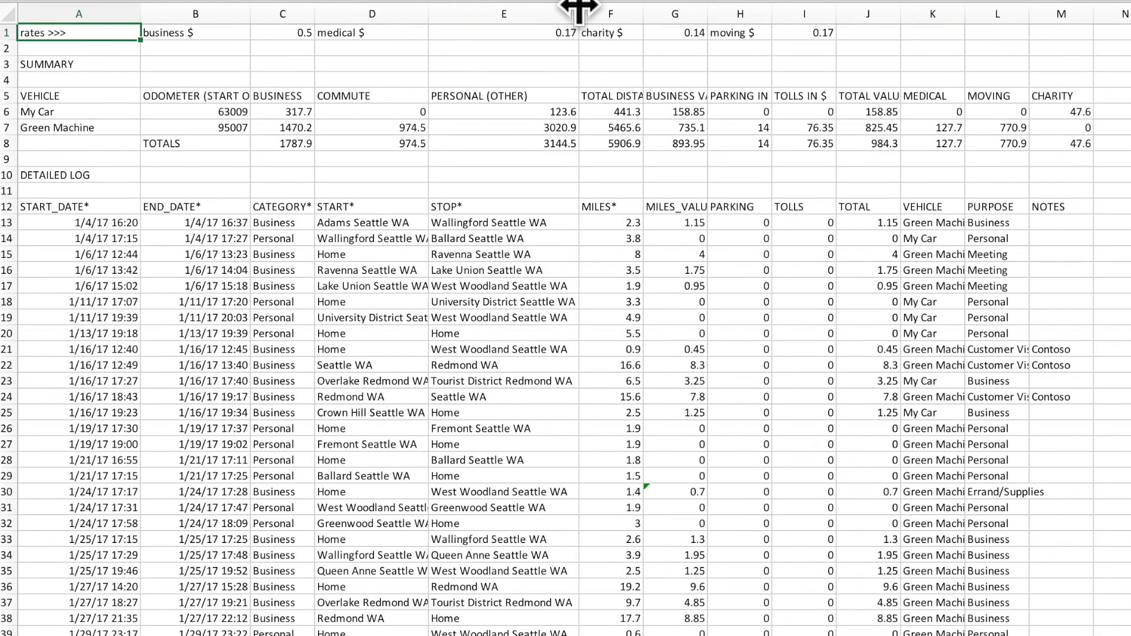